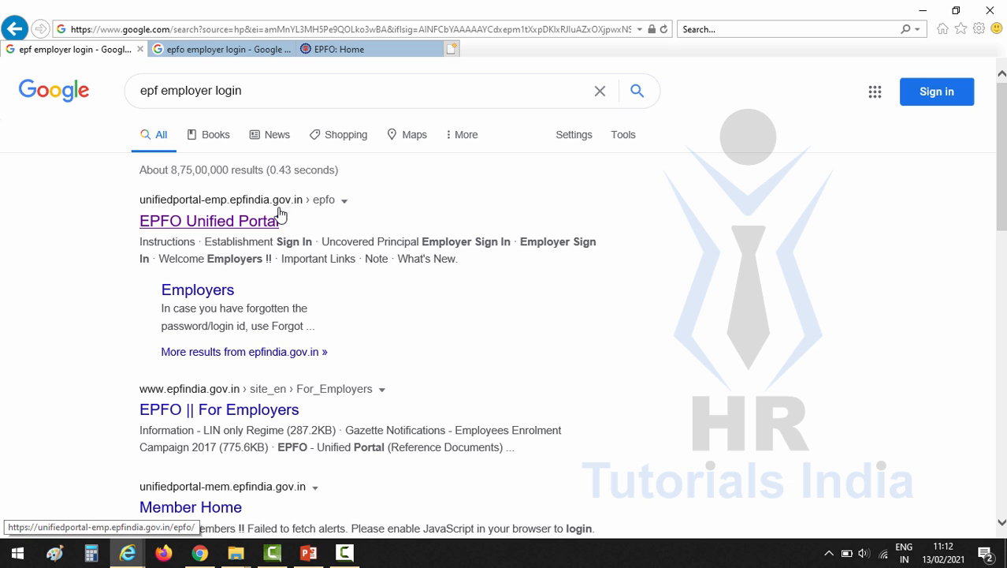
Open the EPFO employer portal and sign in with the establishment username and password
left_click(227, 229)
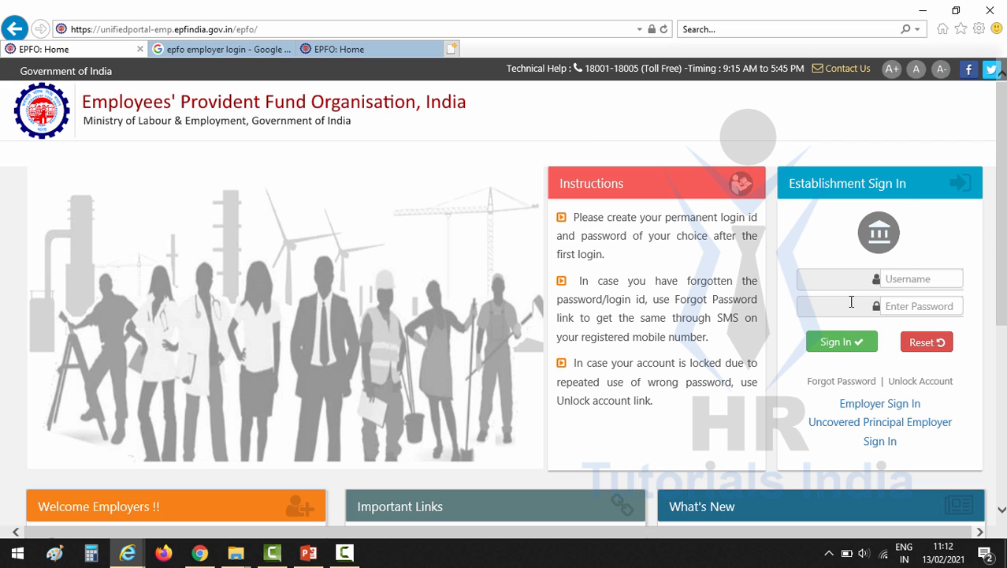
left_click(915, 279)
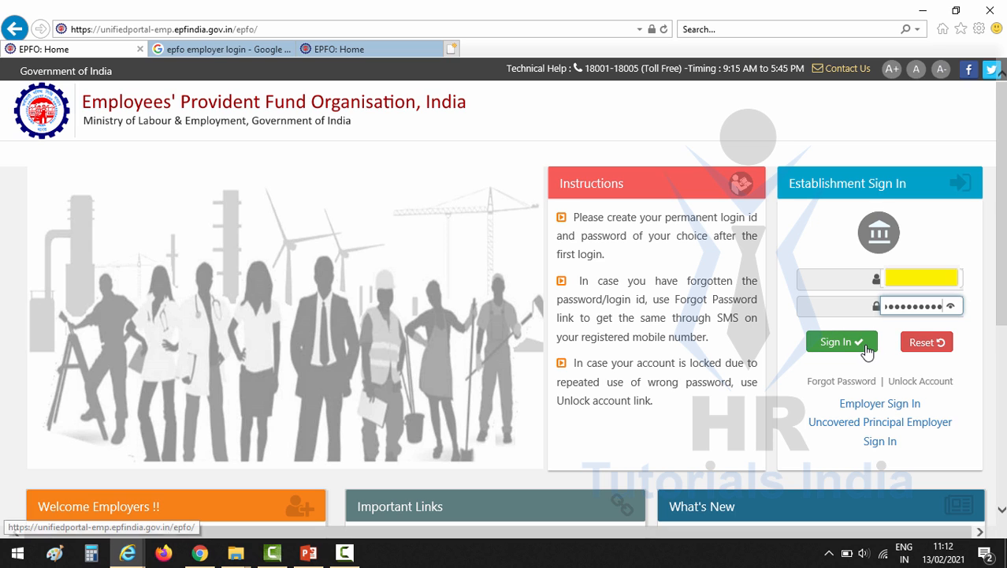
left_click(863, 347)
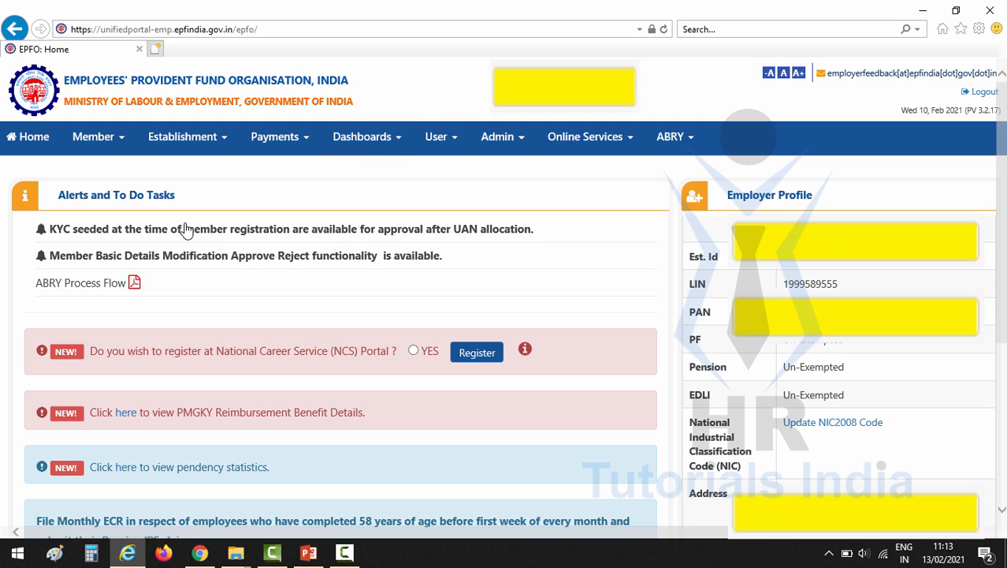
Load the blank Member Registration form from Member > Register-Individual
left_click(127, 141)
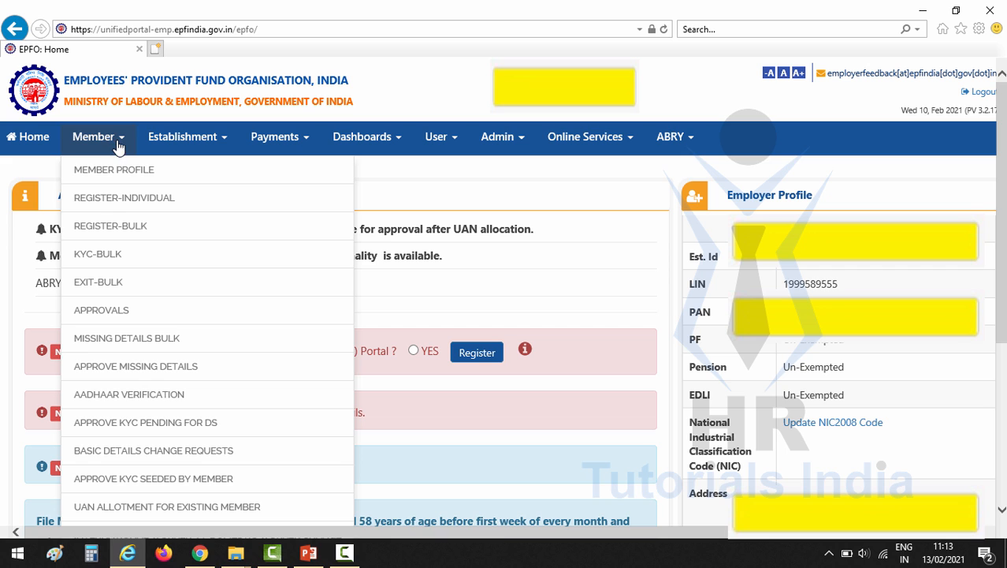
left_click(133, 202)
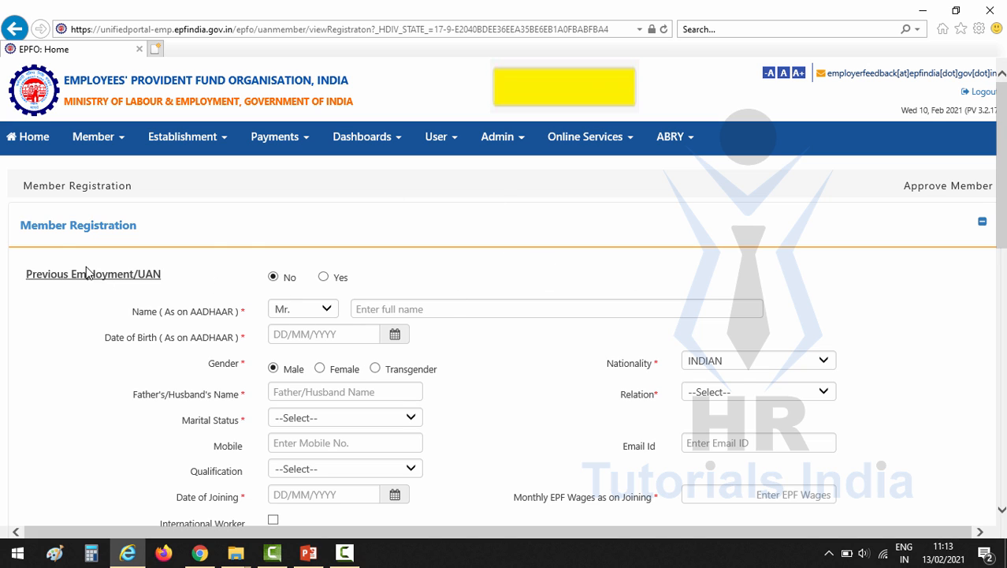
left_click_drag(19, 227, 97, 217)
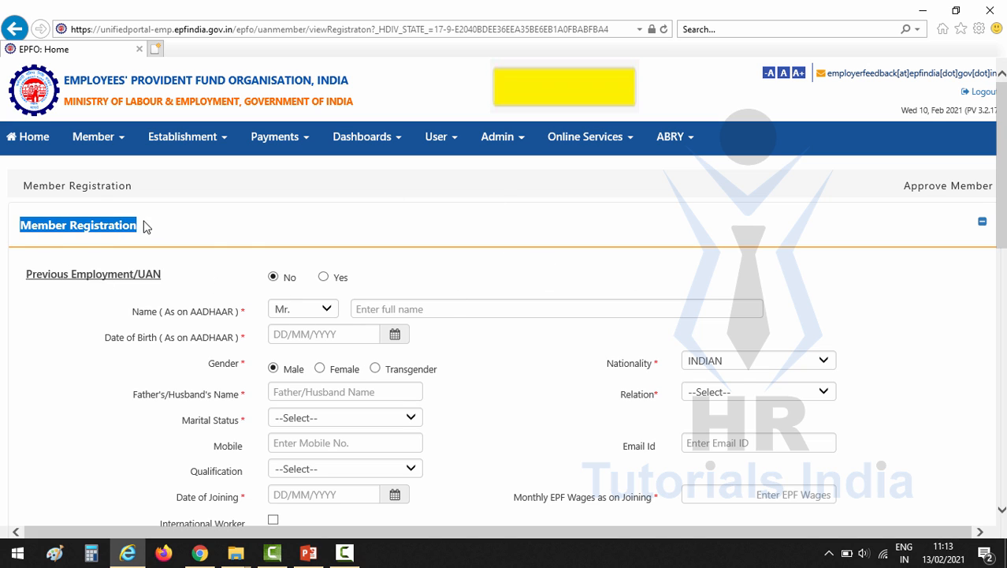
left_click(230, 207)
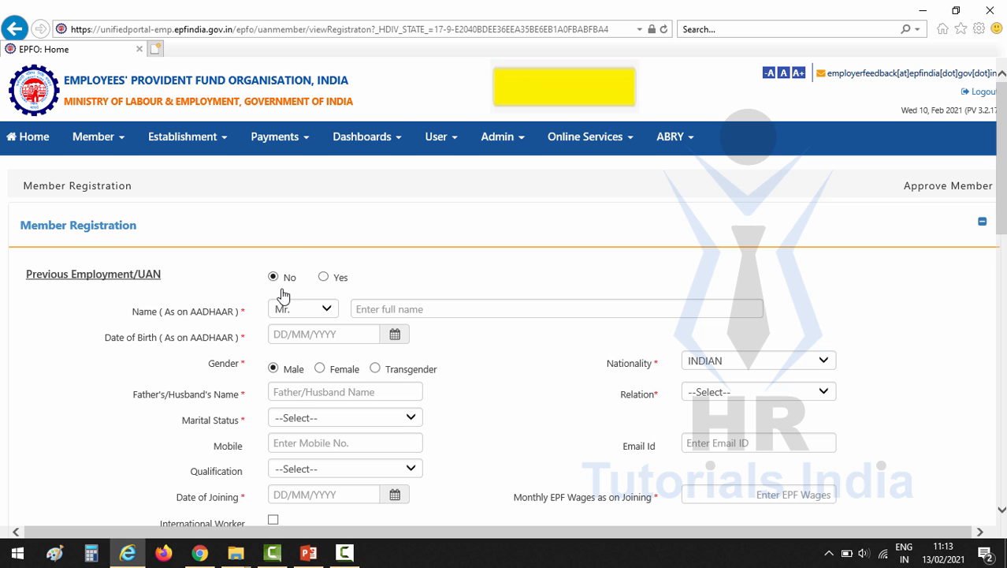
left_click_drag(20, 274, 163, 272)
left_click(170, 277)
left_click(324, 278)
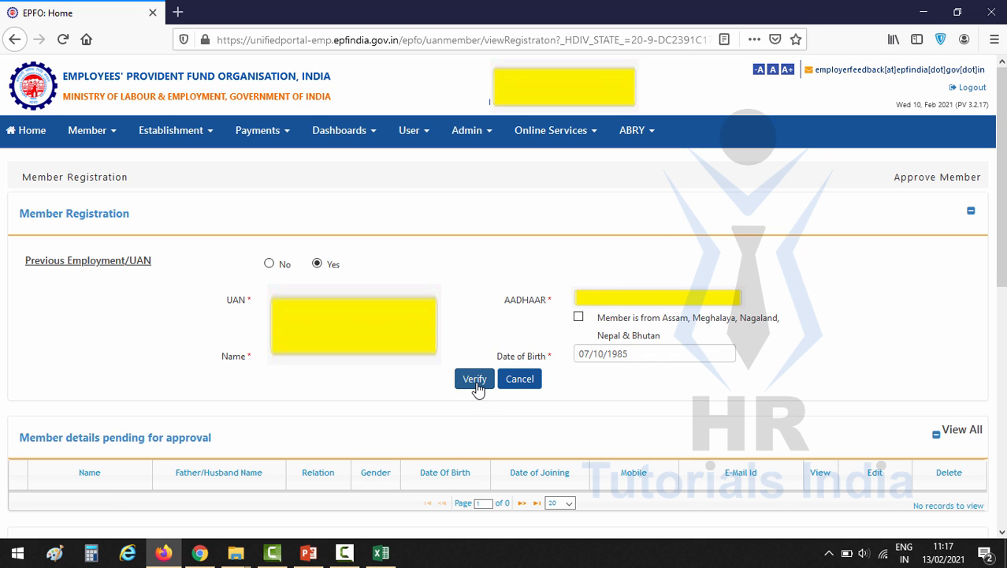
left_click(476, 384)
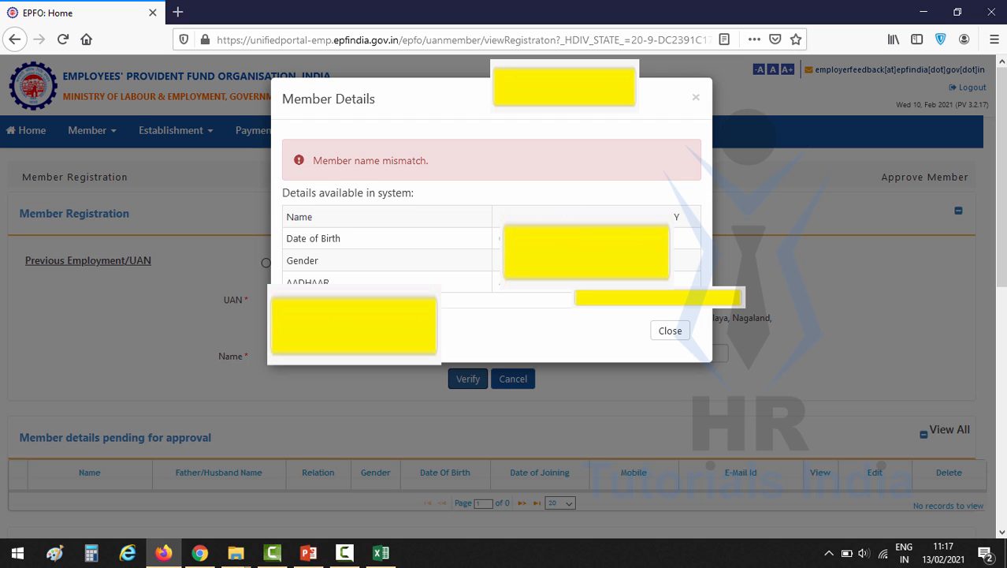
left_click_drag(499, 217, 680, 214)
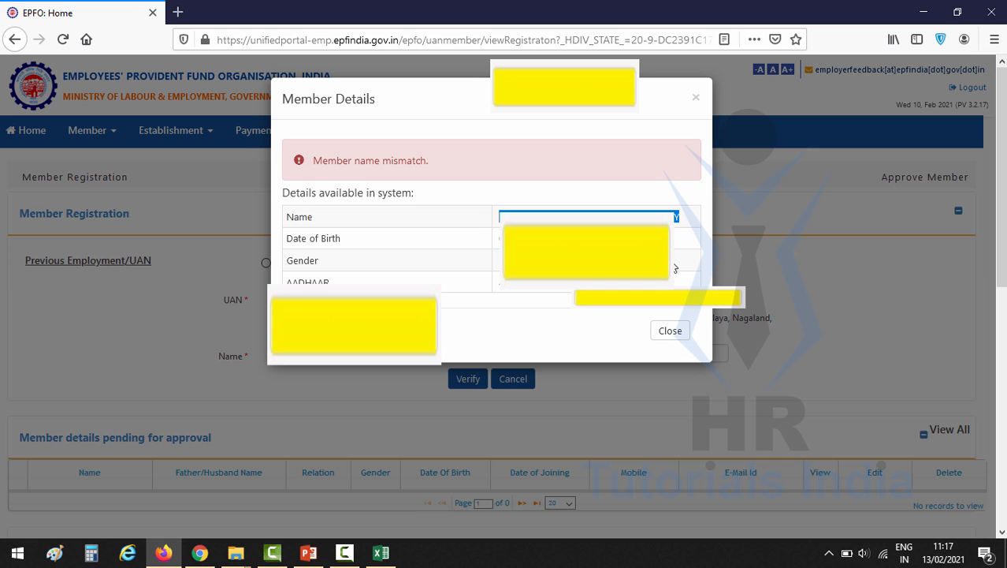
left_click(670, 330)
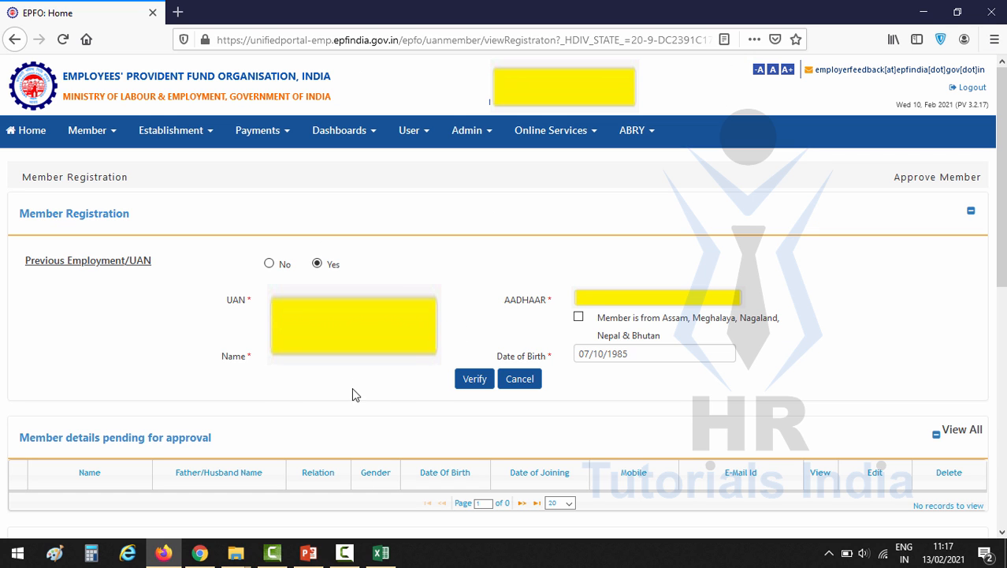
Re-verify the UAN and Aadhaar details and pick the member's date of joining
left_click(480, 384)
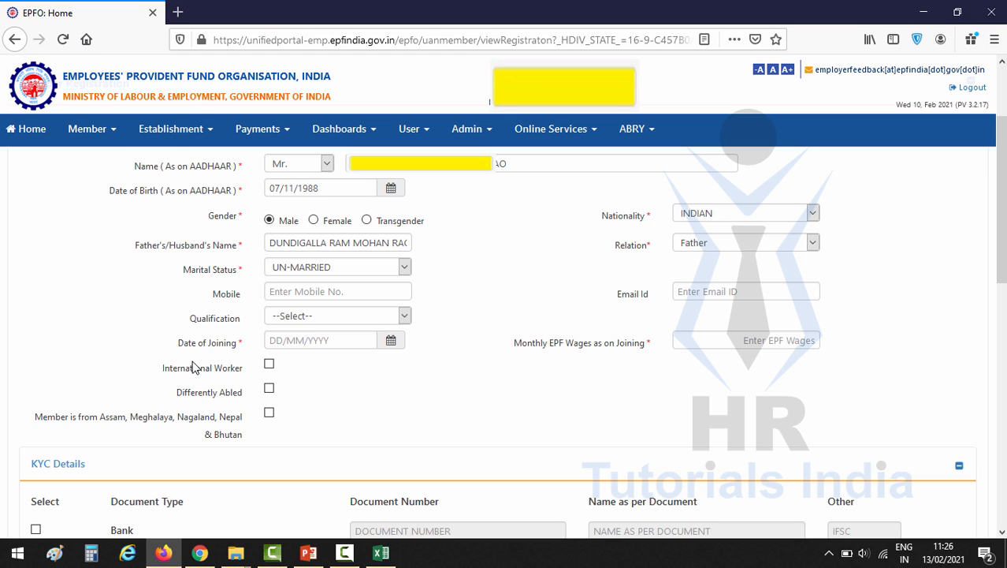
left_click(392, 340)
scroll(469, 391, "down", 5)
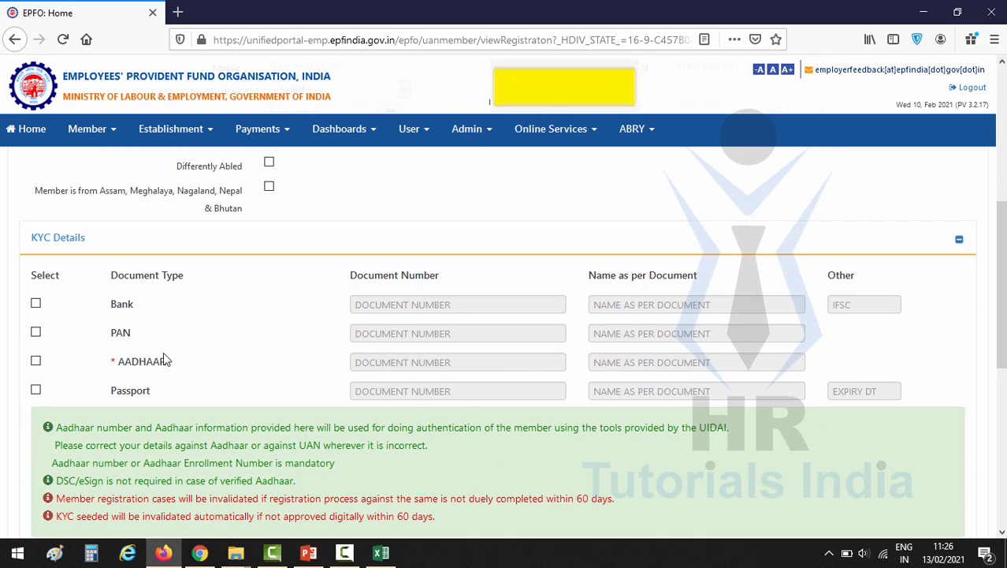
Tick Bank, PAN and AADHAAR under KYC, with their details and IFSC KKBK0007678
left_click(35, 304)
left_click(35, 331)
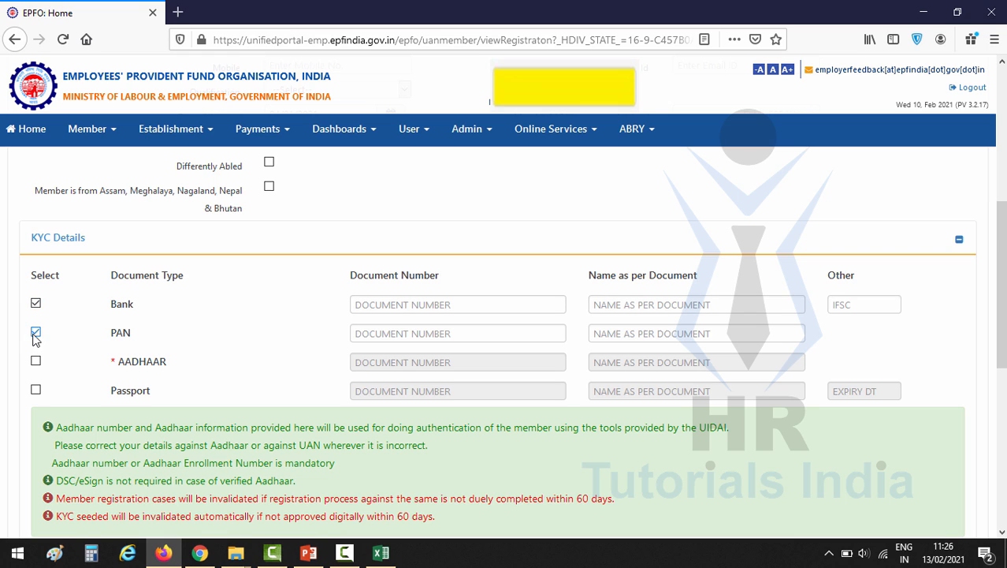
left_click(36, 362)
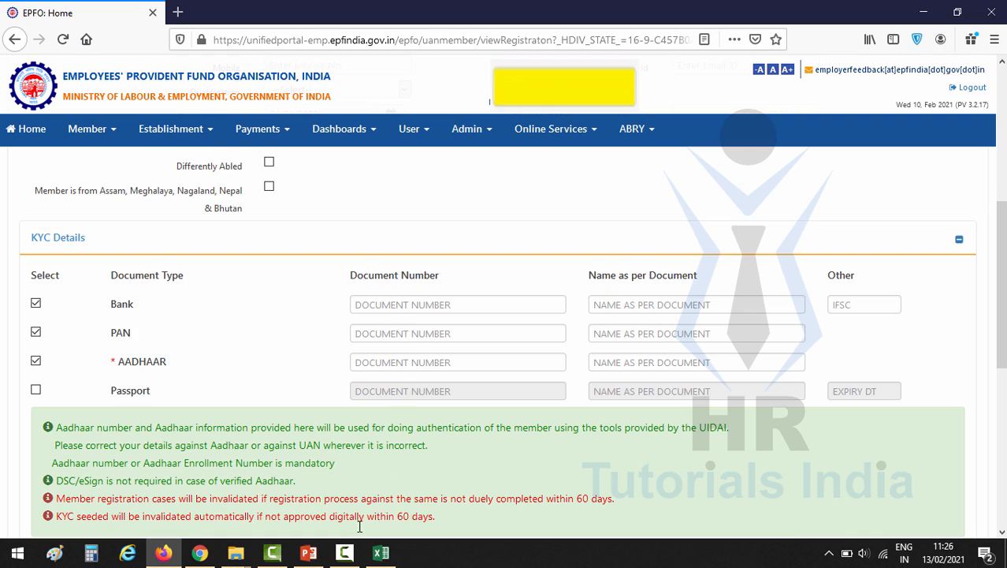
scroll(578, 356, "down", 1)
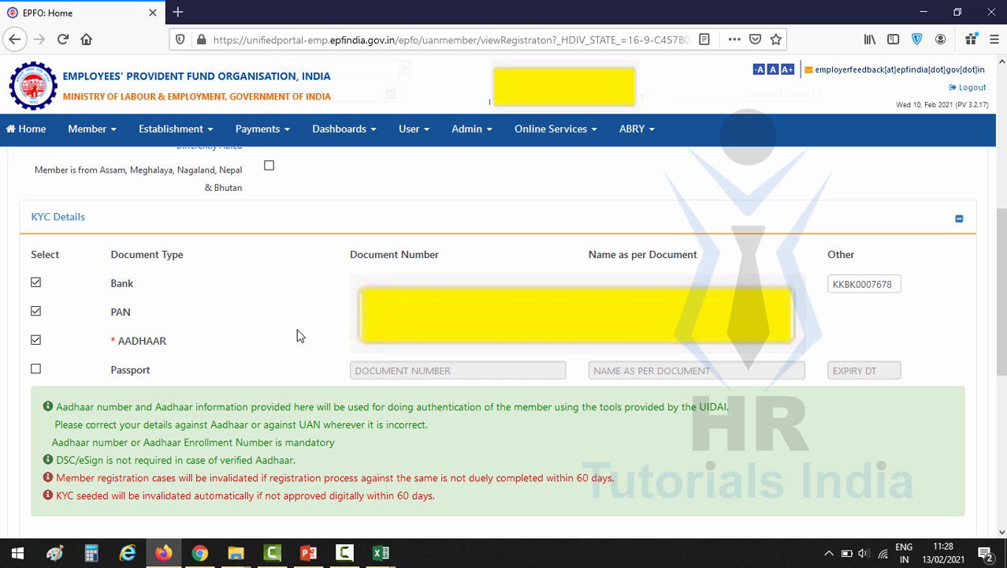
Enter 39019 as Monthly EPF Wages and save the member, confirming the dialog
scroll(333, 331, "down", 3)
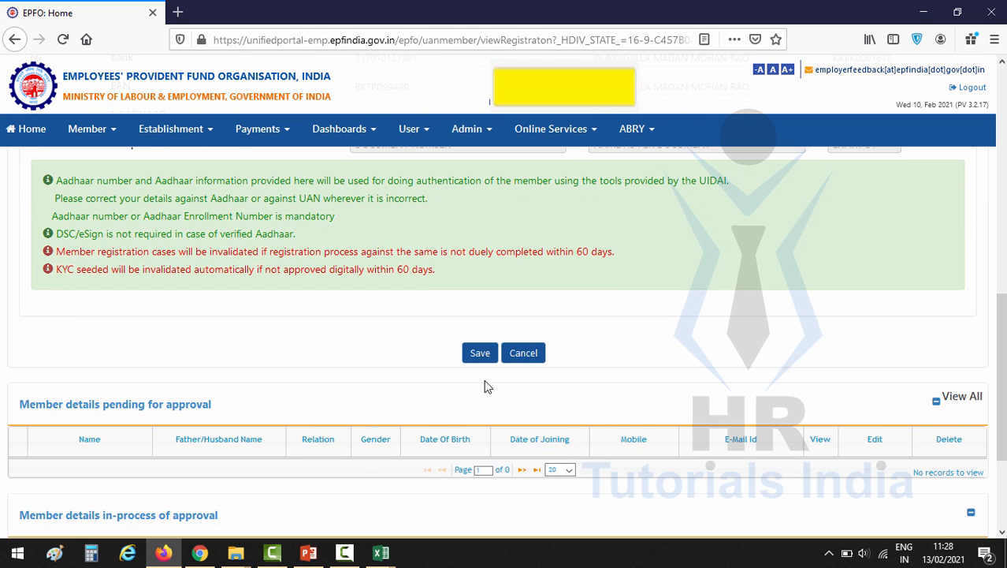
left_click(480, 353)
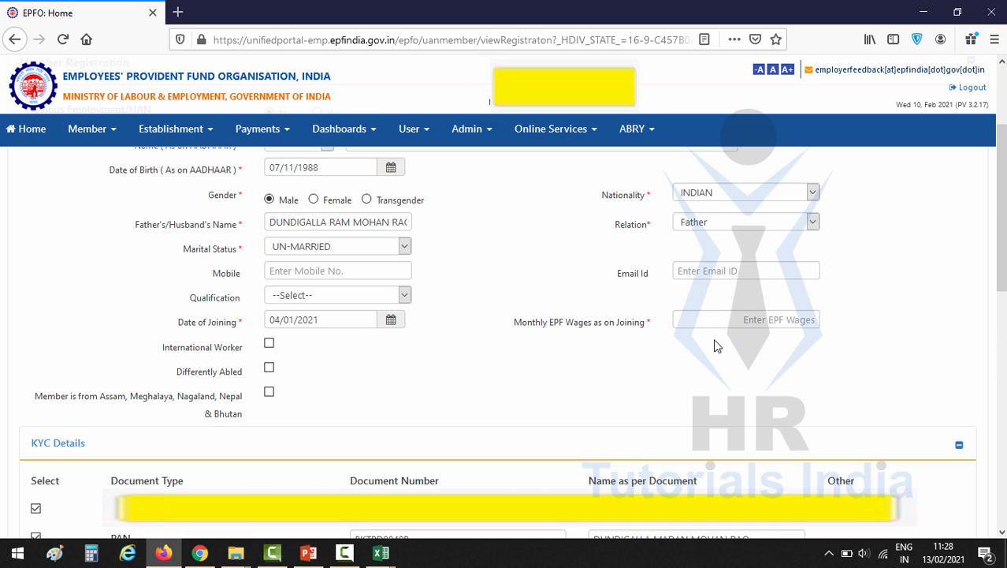
left_click(735, 323)
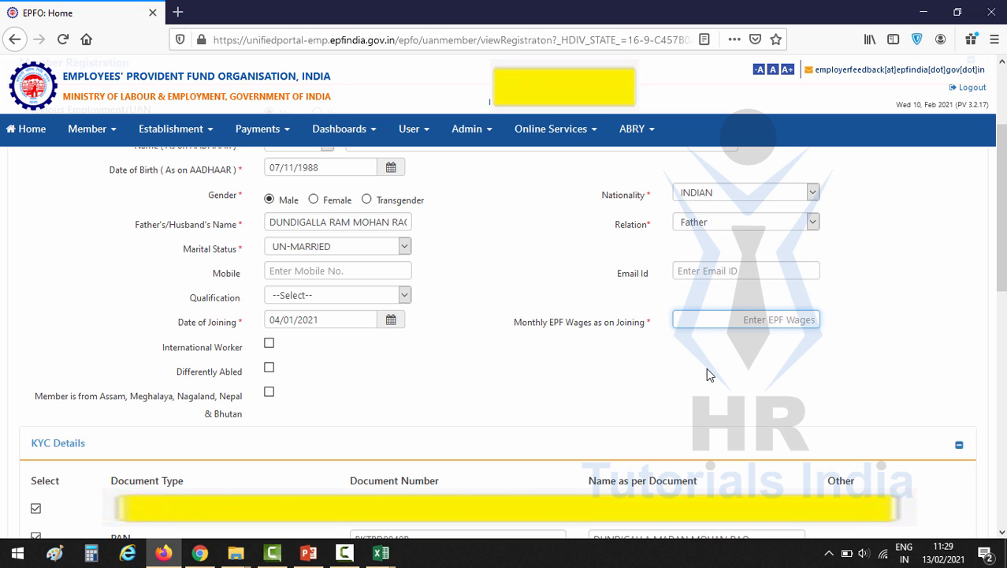
type("39019")
left_click(730, 386)
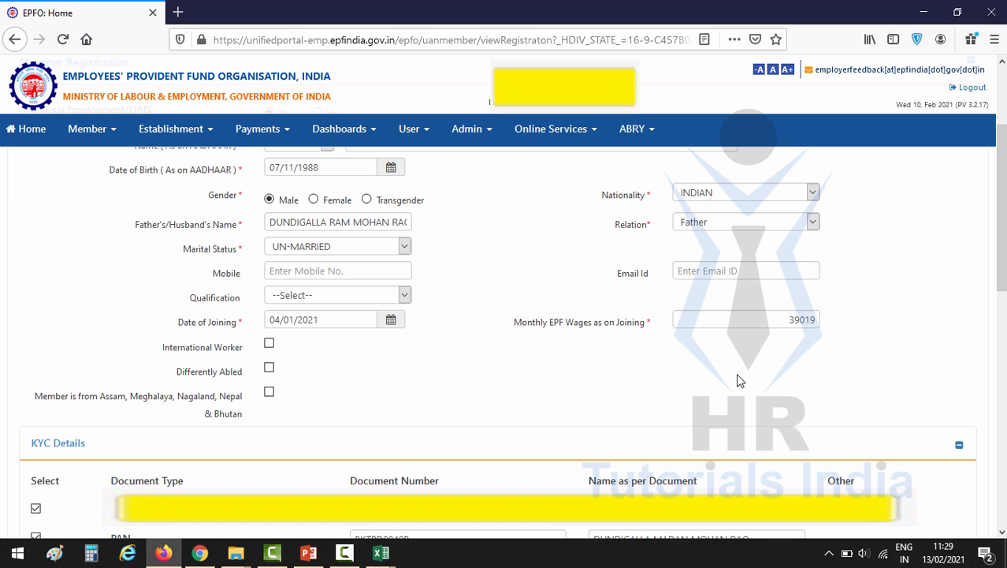
scroll(738, 379, "down", 5)
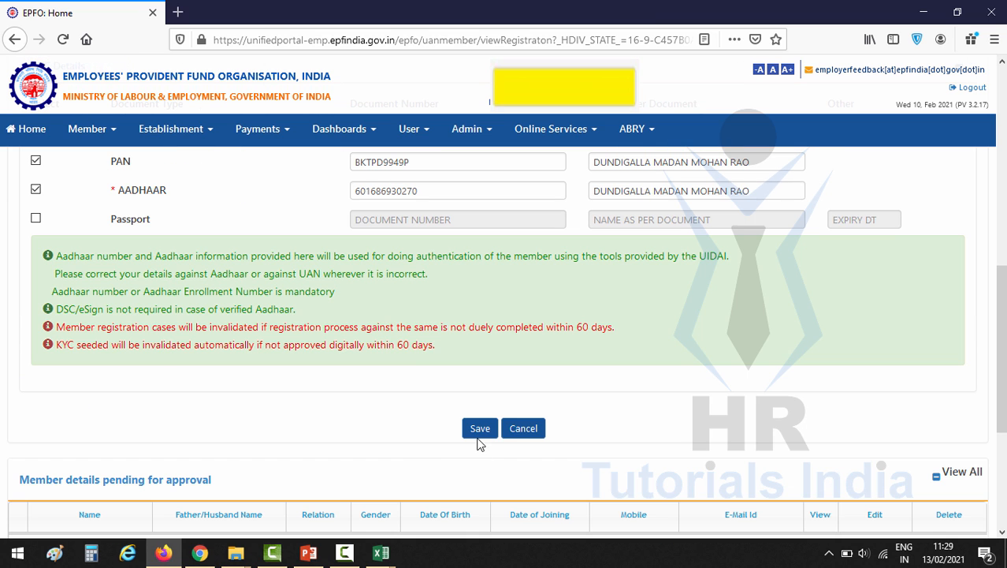
left_click(479, 434)
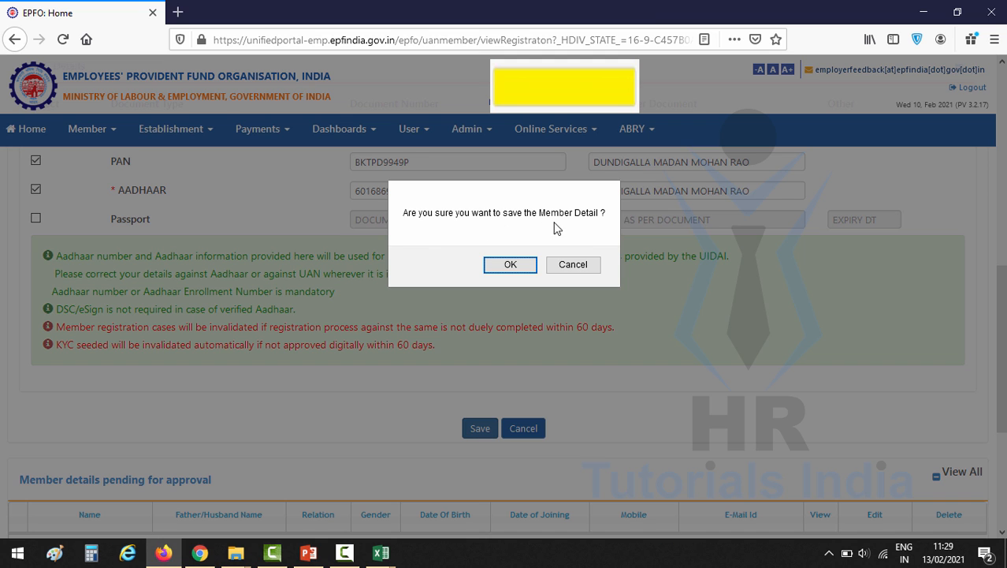
left_click(511, 265)
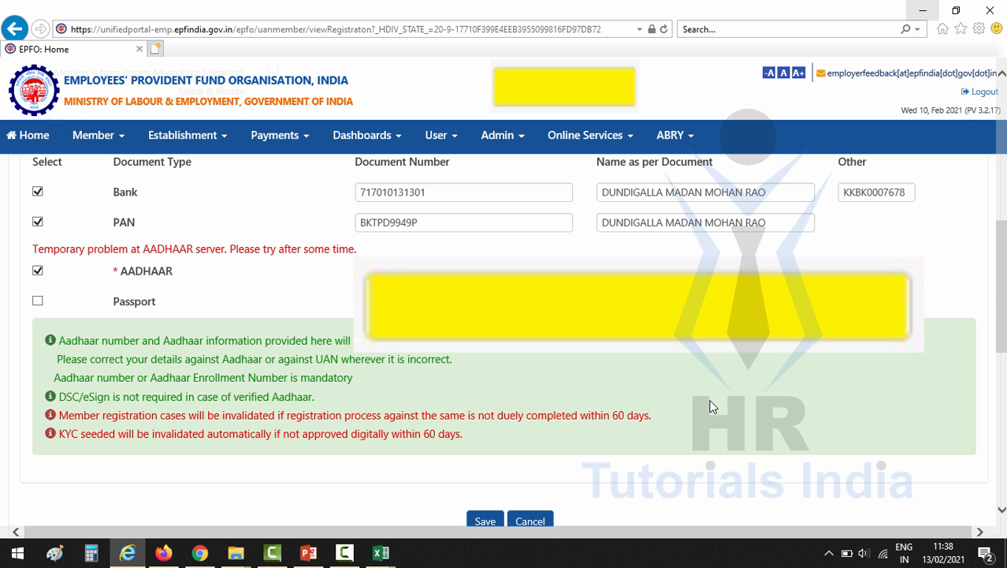
Resubmit the member registration so the record is saved successfully
scroll(709, 406, "up", 1)
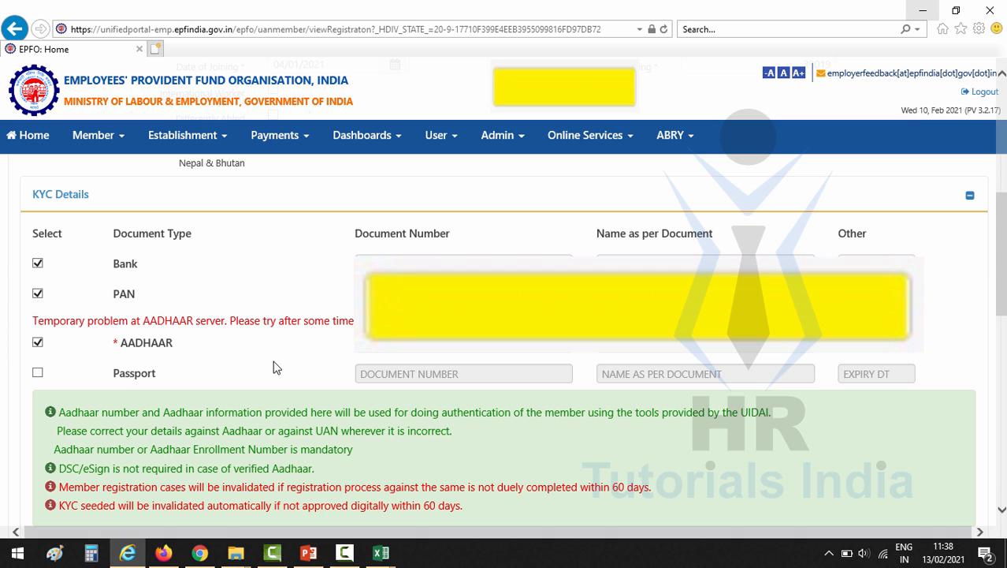
scroll(275, 367, "down", 3)
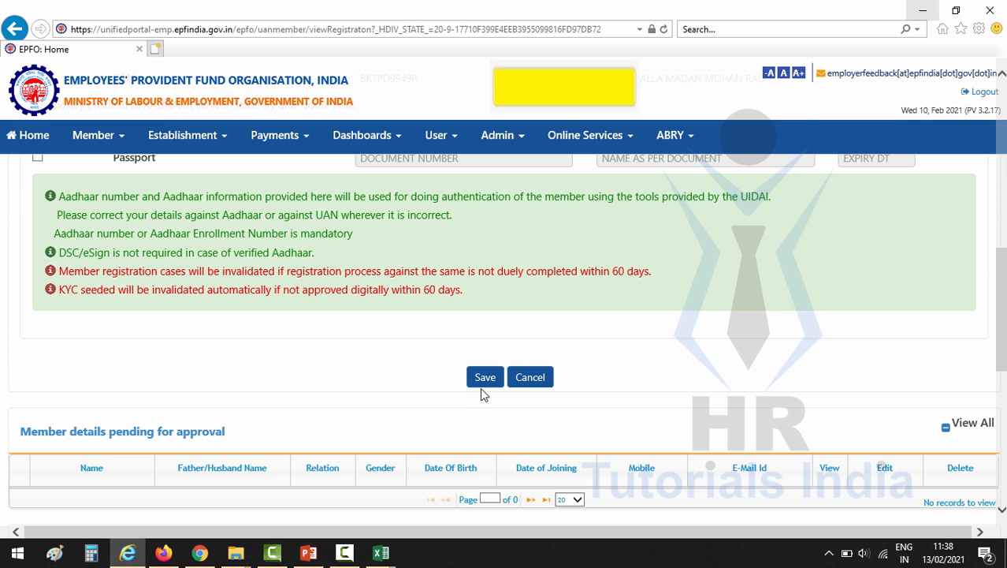
left_click(486, 383)
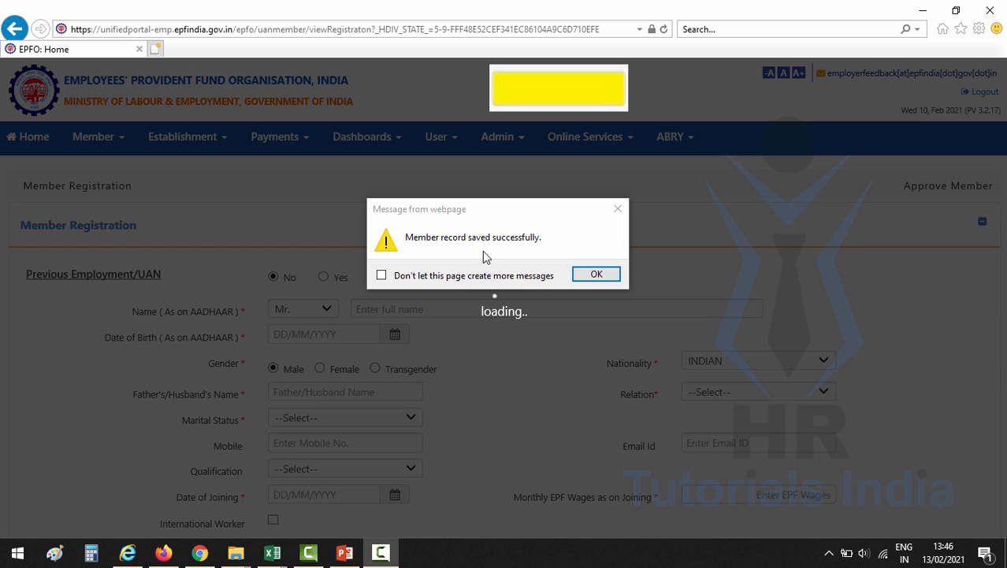
Dismiss the success message and check the new member in the pending-approval table
left_click(588, 276)
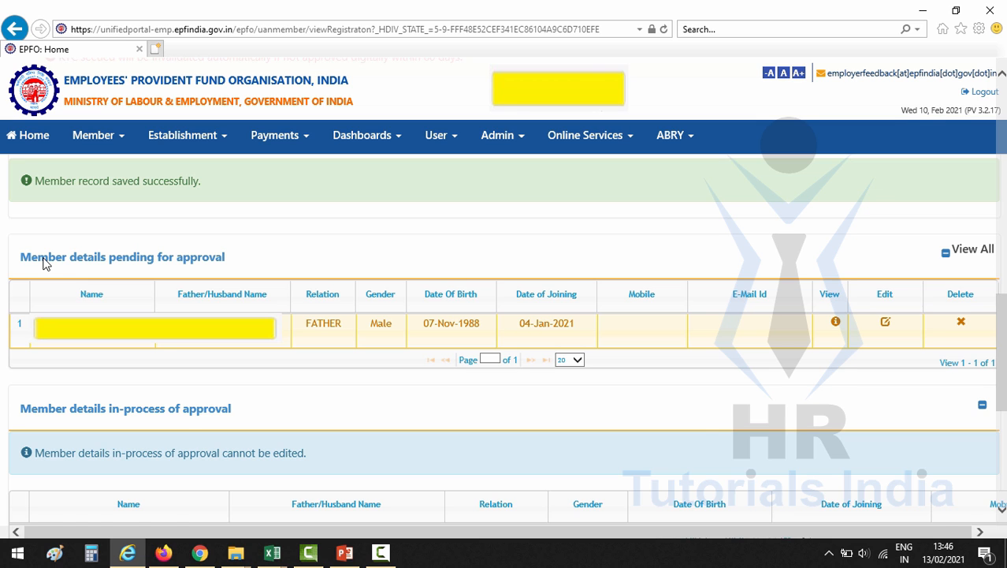
scroll(43, 264, "down", 1)
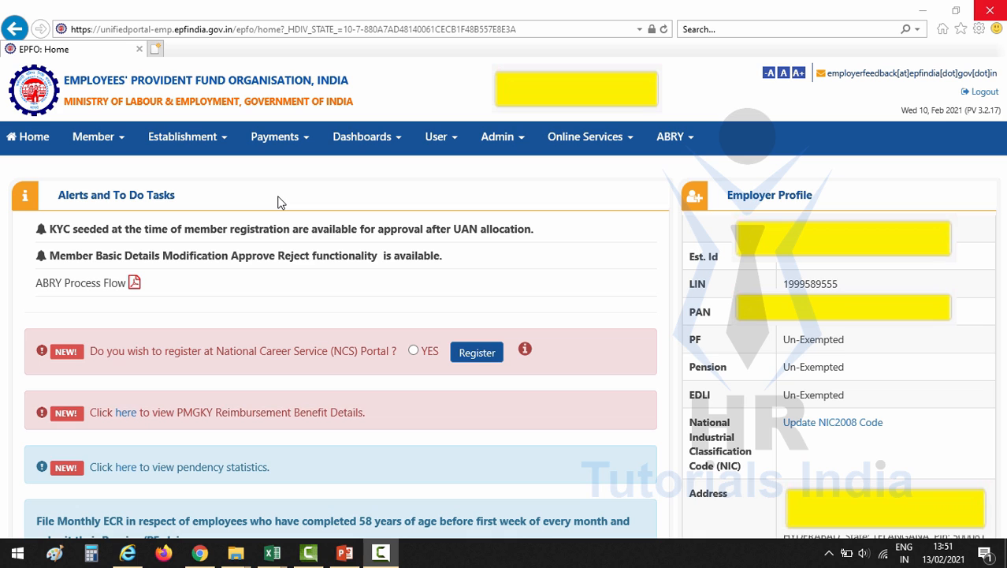
Open a new blank Member Registration form via Member > Register-Individual for the second employee
left_click(121, 139)
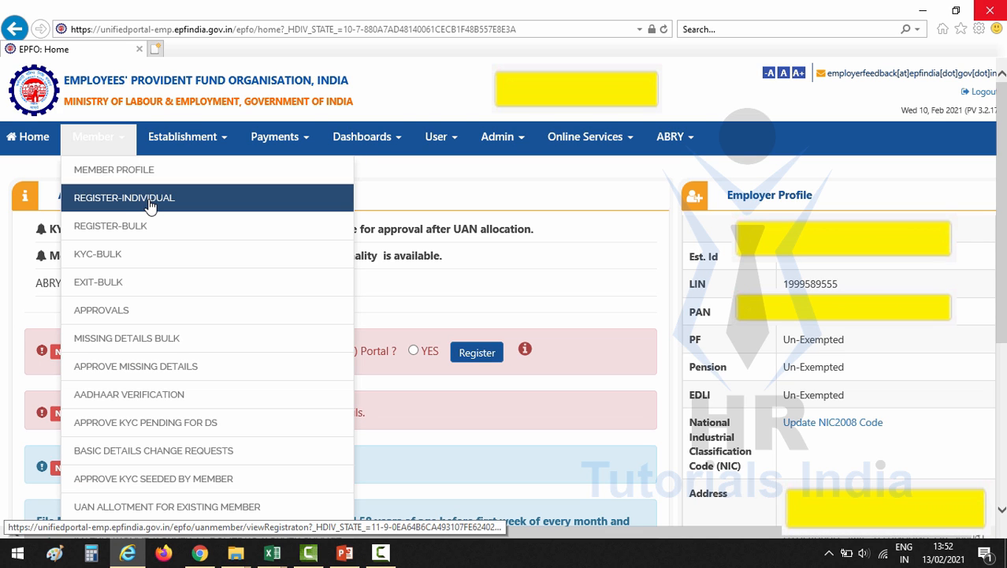
left_click(150, 203)
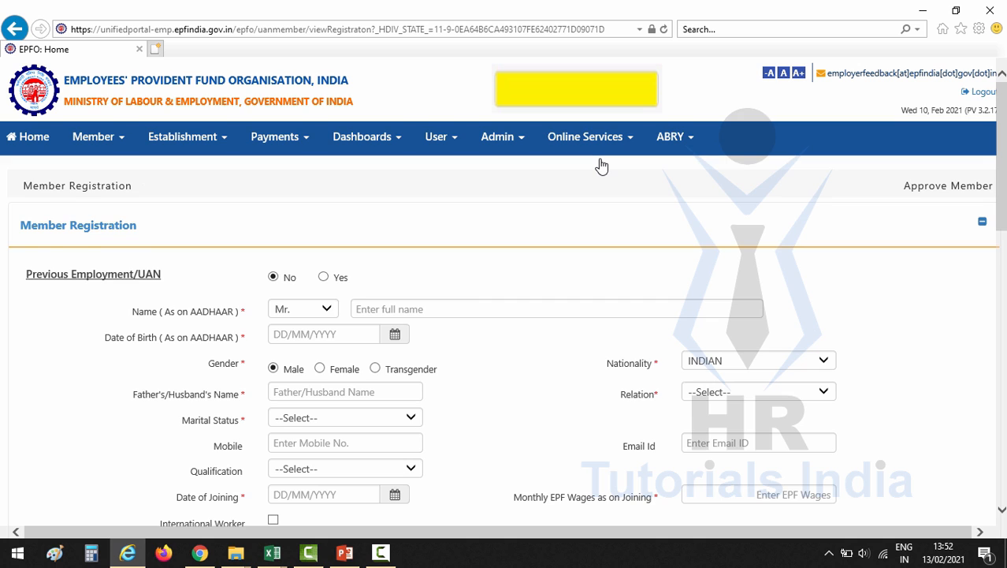
scroll(601, 166, "down", 1)
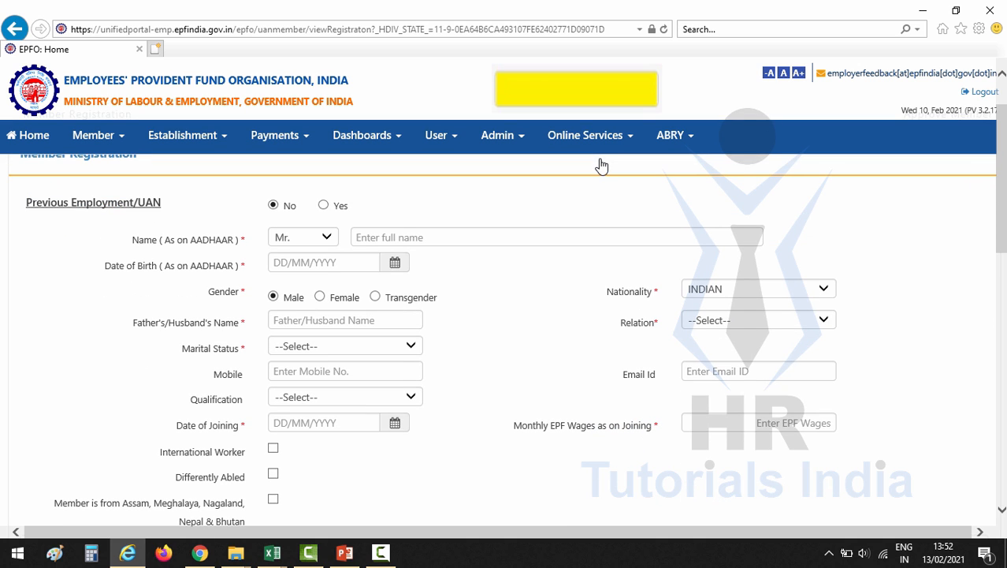
key("Tab")
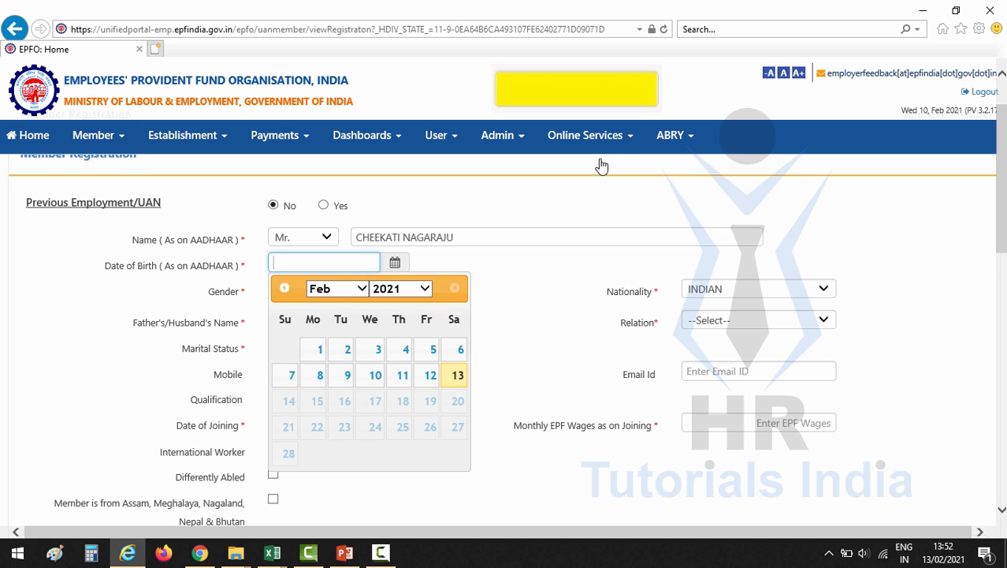
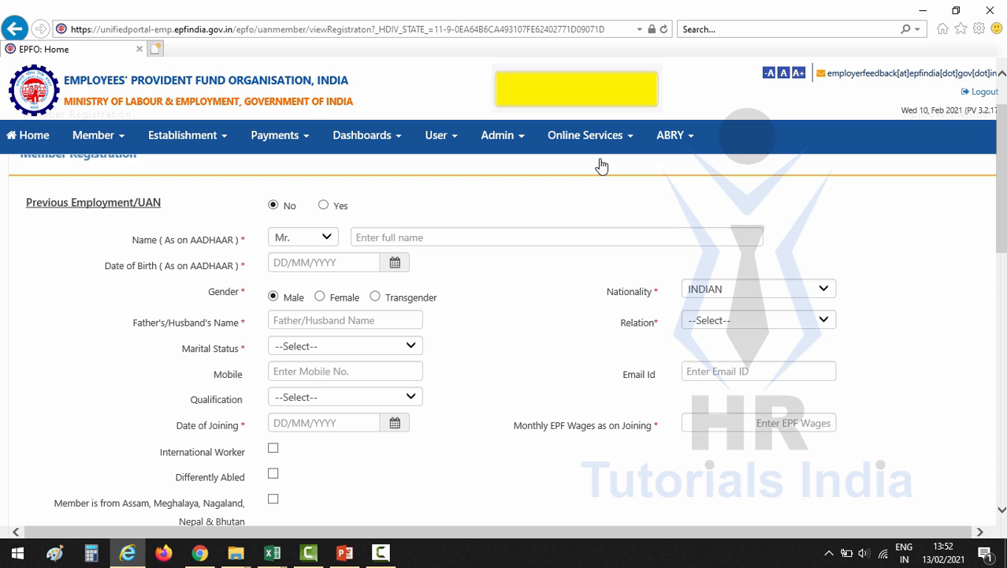
key("Tab")
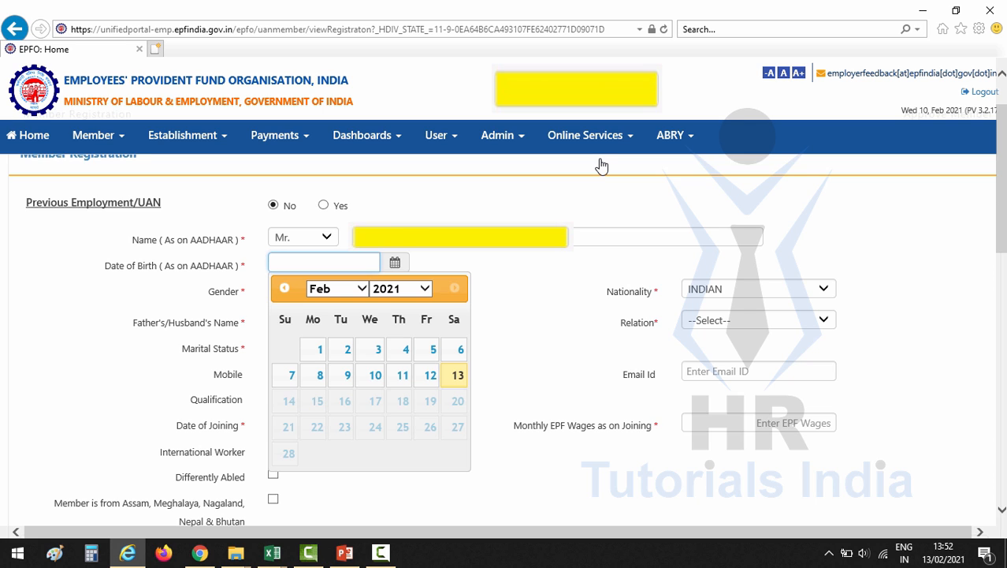
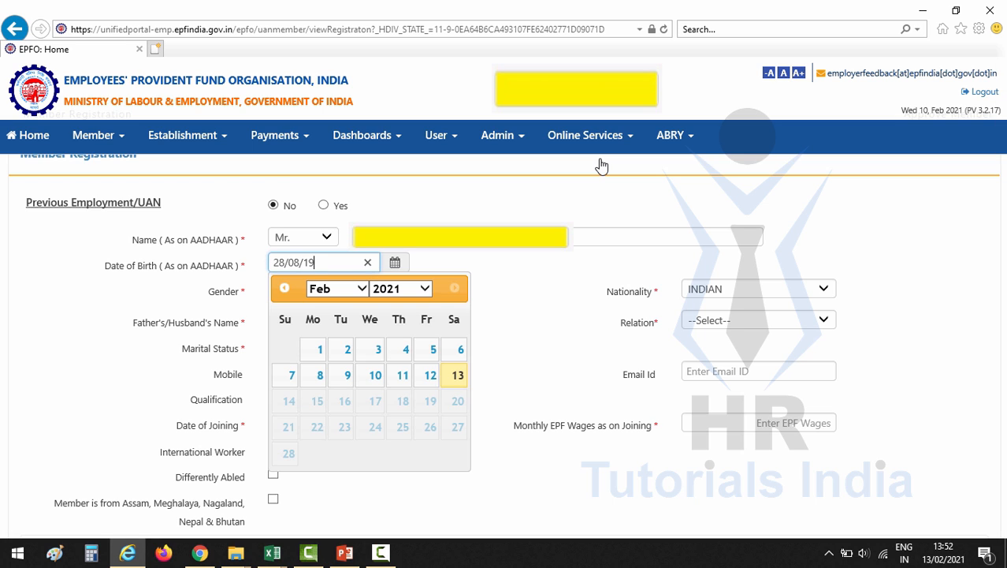
key("Tab")
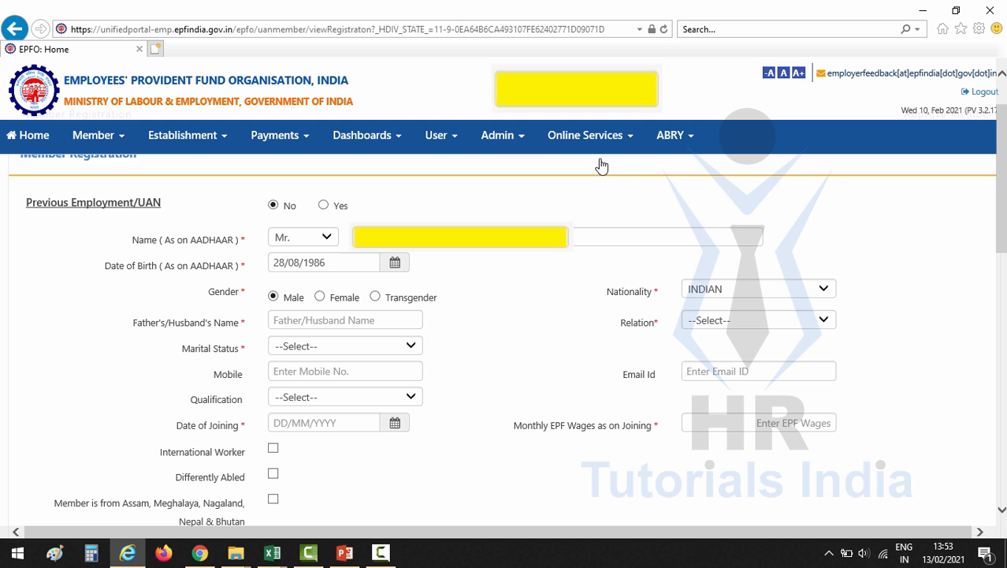
Fill in the father's name, set Relation to Father and Marital Status to UN-MARRIED
left_click(345, 320)
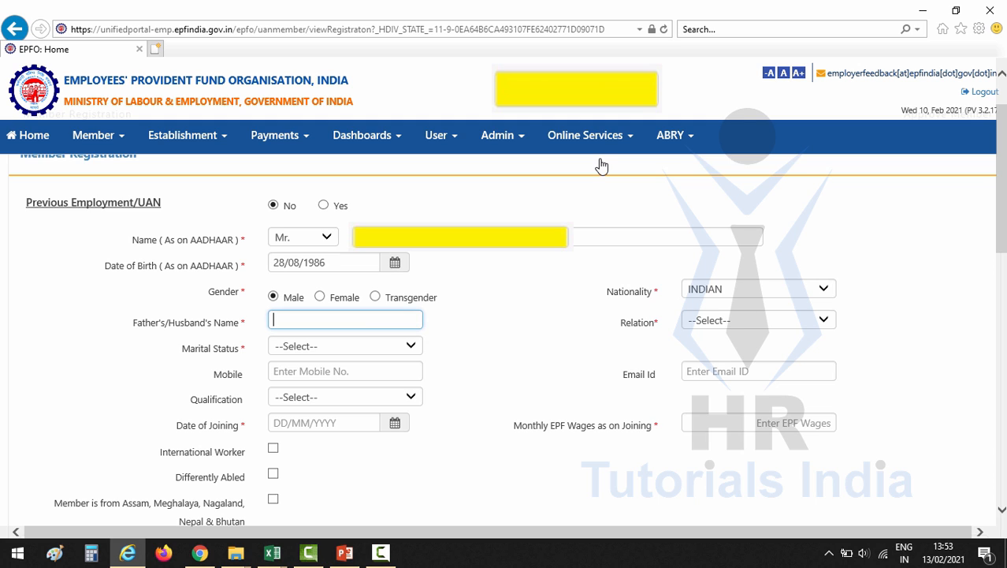
left_click(758, 320)
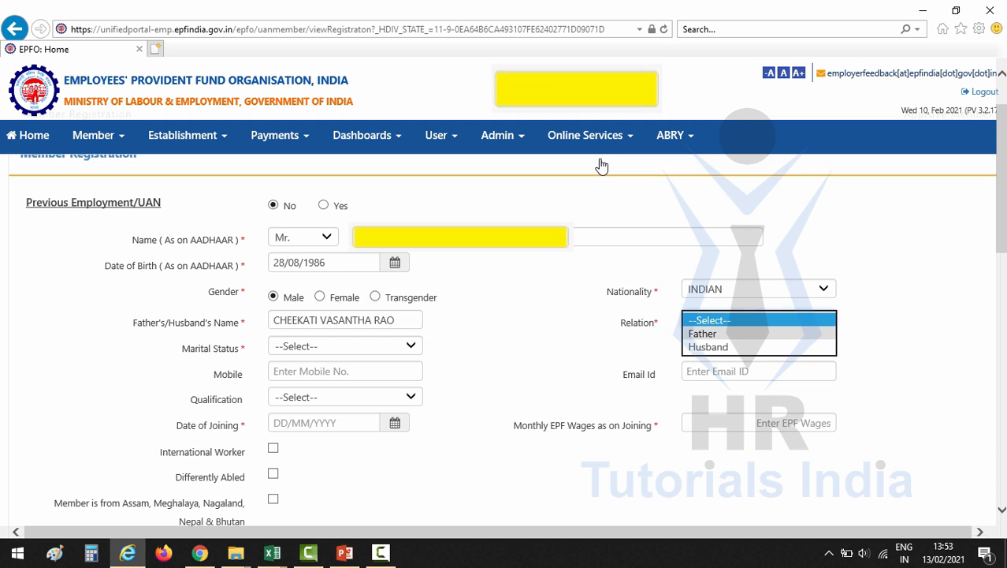
left_click(703, 334)
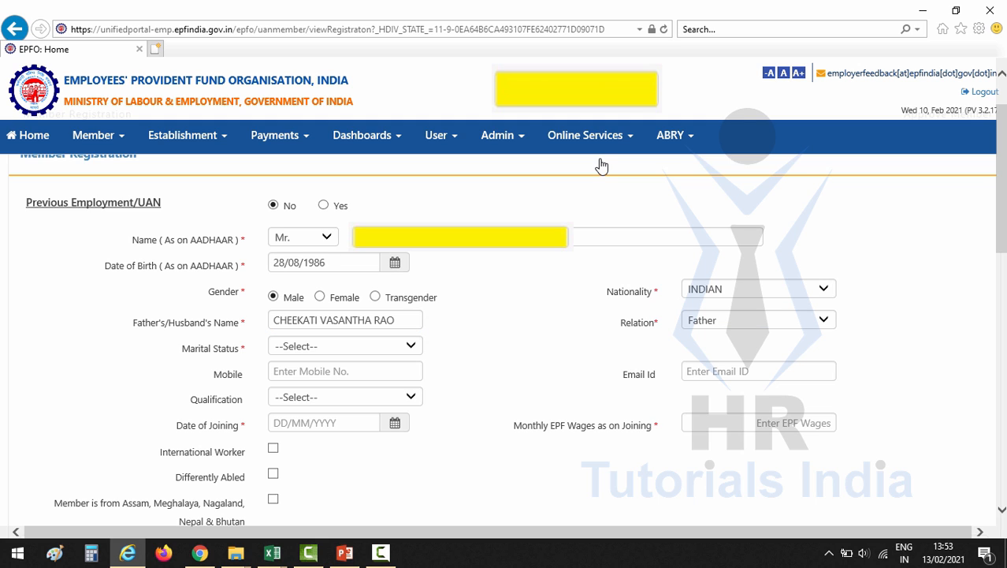
left_click(345, 346)
left_click(305, 372)
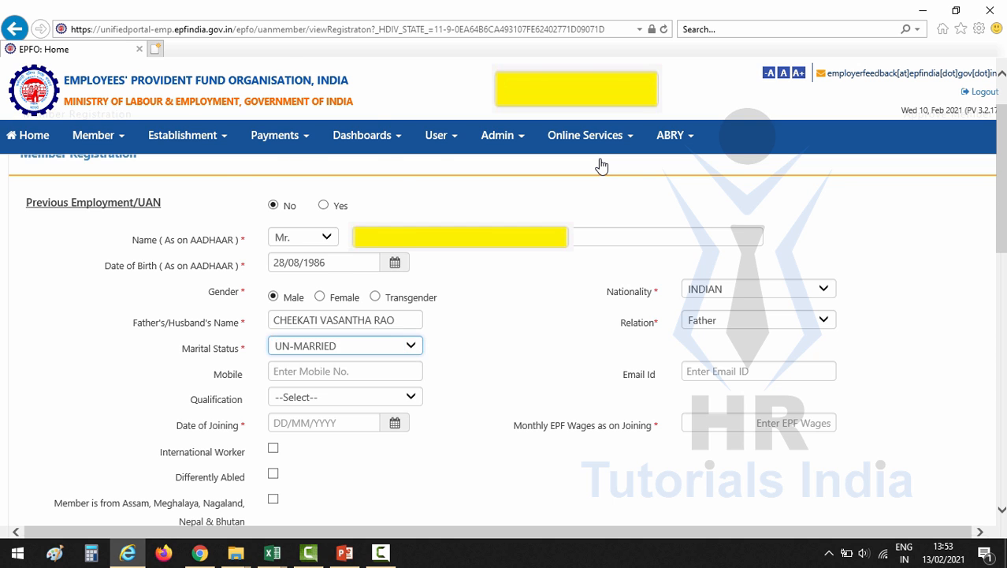
scroll(504, 339, "down", 3)
Set the date of joining to 04/01/2021 and monthly EPF wages to 43535
left_click(395, 279)
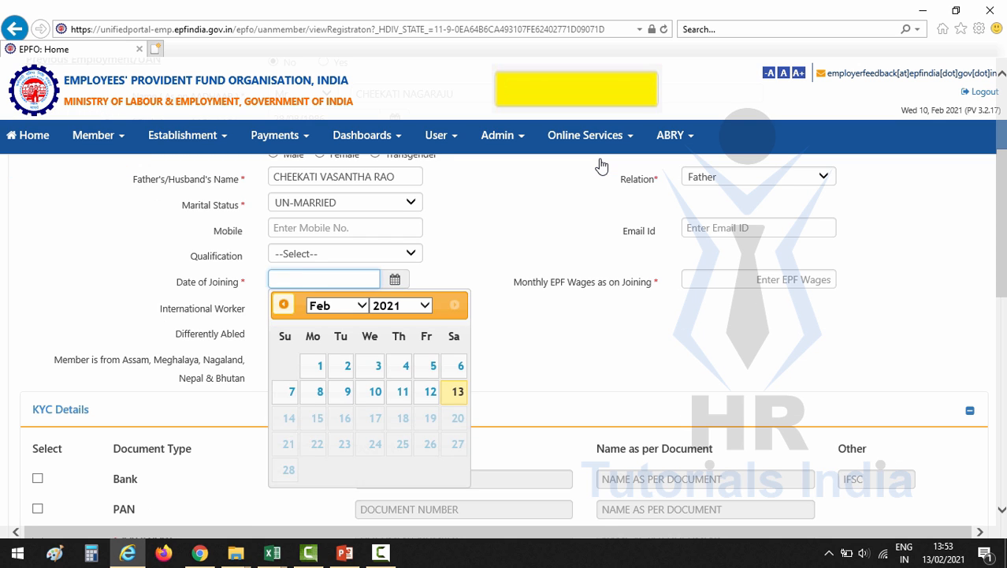
left_click(337, 303)
type("43535")
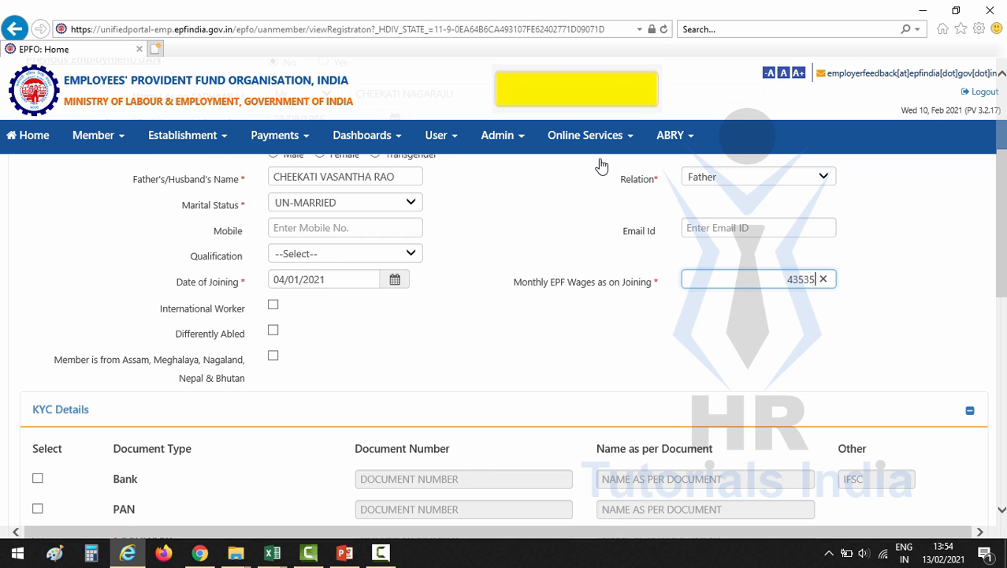
left_click(601, 166)
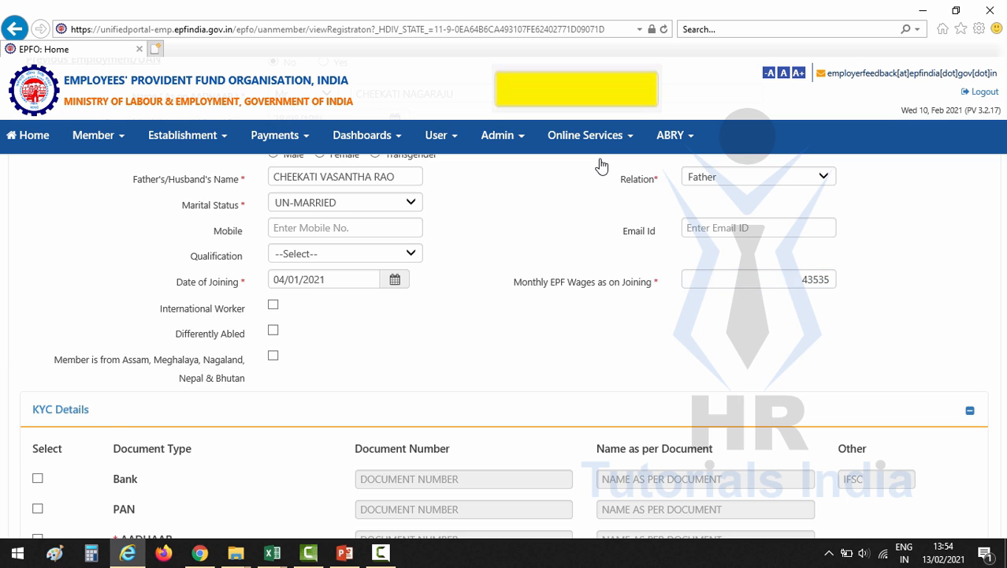
scroll(602, 165, "down", 3)
Tick Bank, PAN and AADHAAR under KYC details
left_click(38, 335)
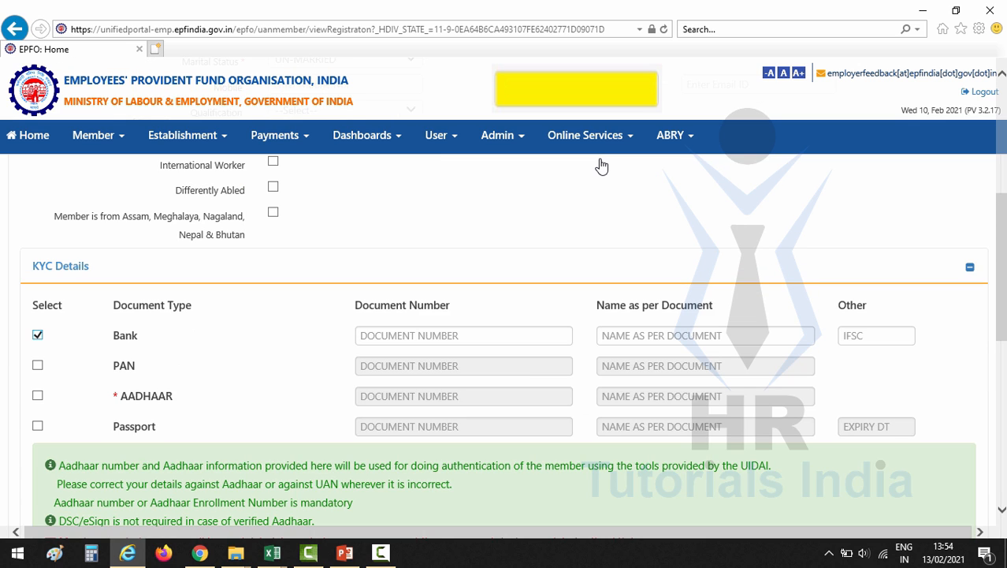
left_click(38, 365)
left_click(38, 395)
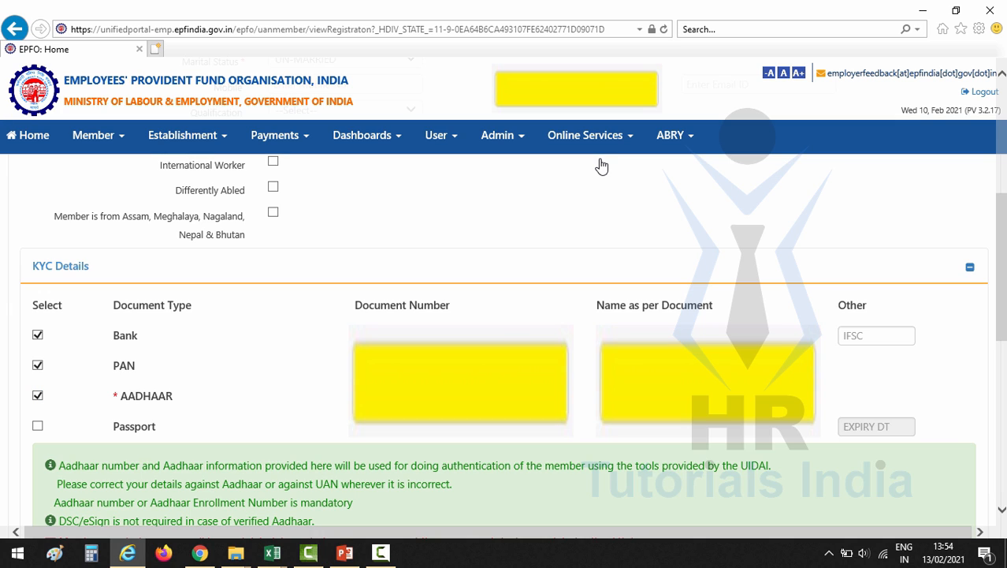
Copy the KYC details and IFSC HDFC0003974 from Excel into the form's KYC rows
key("alt+Tab")
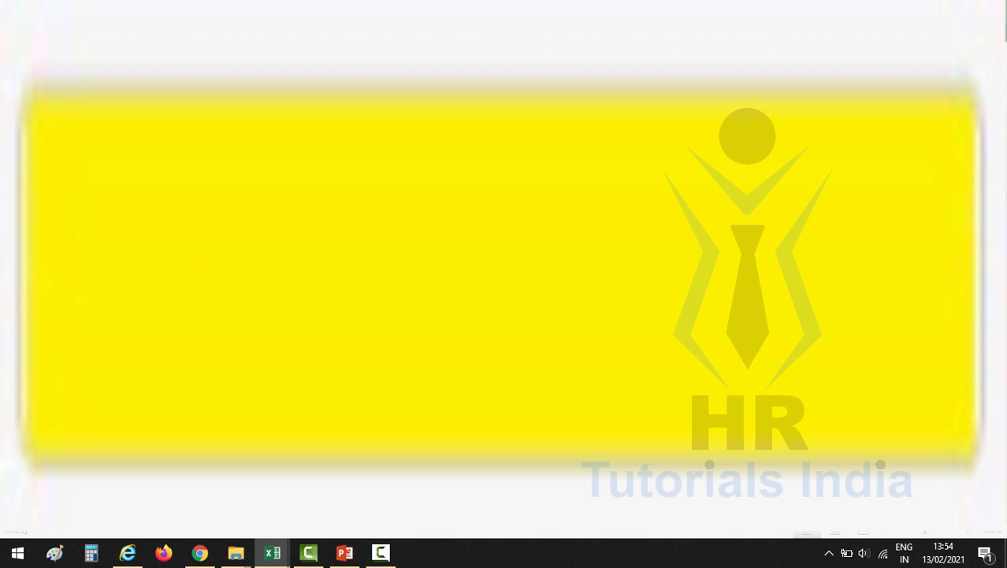
key("alt+Tab")
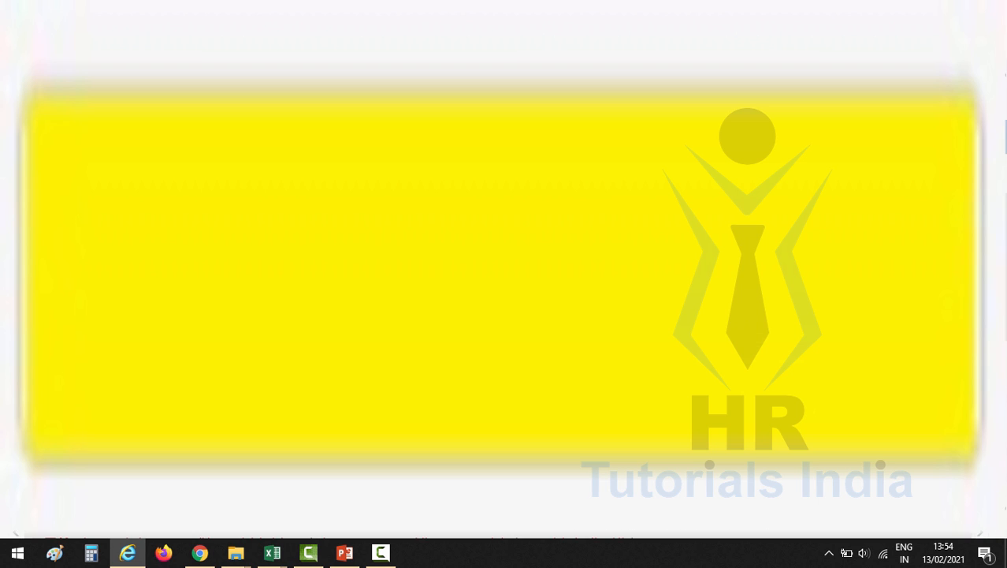
key("alt+Tab")
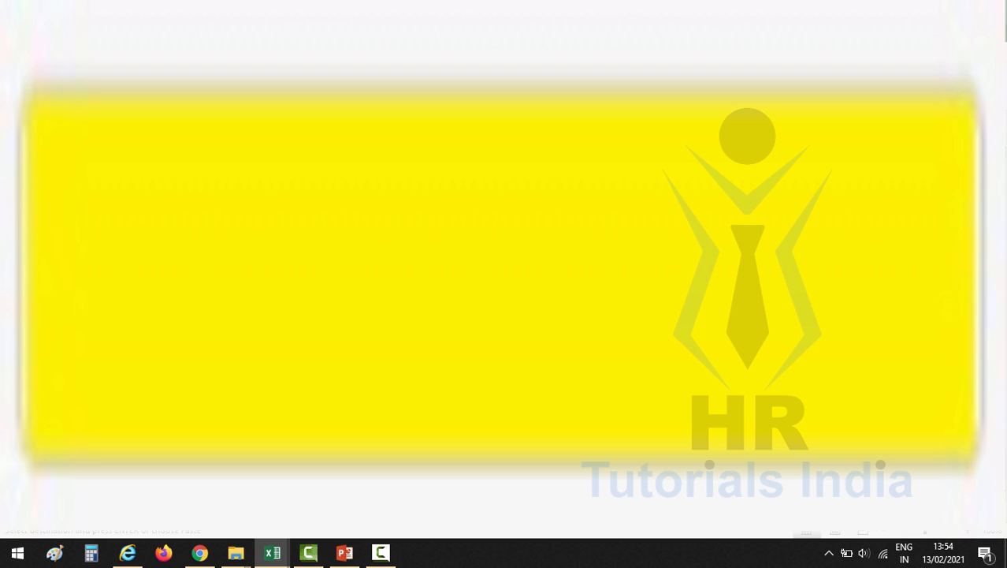
key("alt+Tab")
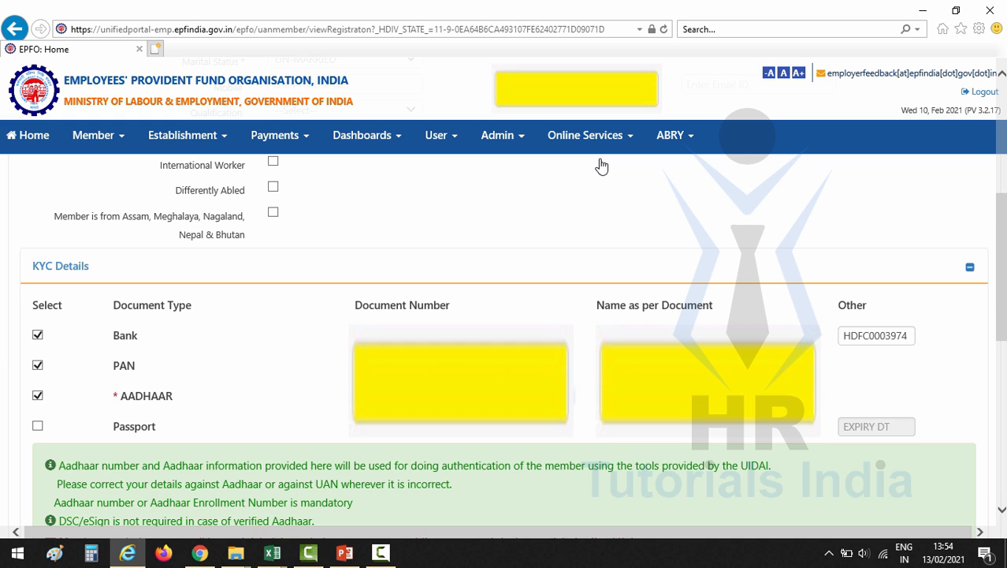
Try saving the second member and read the error that the AADHAAR is already linked to another UAN
scroll(601, 165, "down", 3)
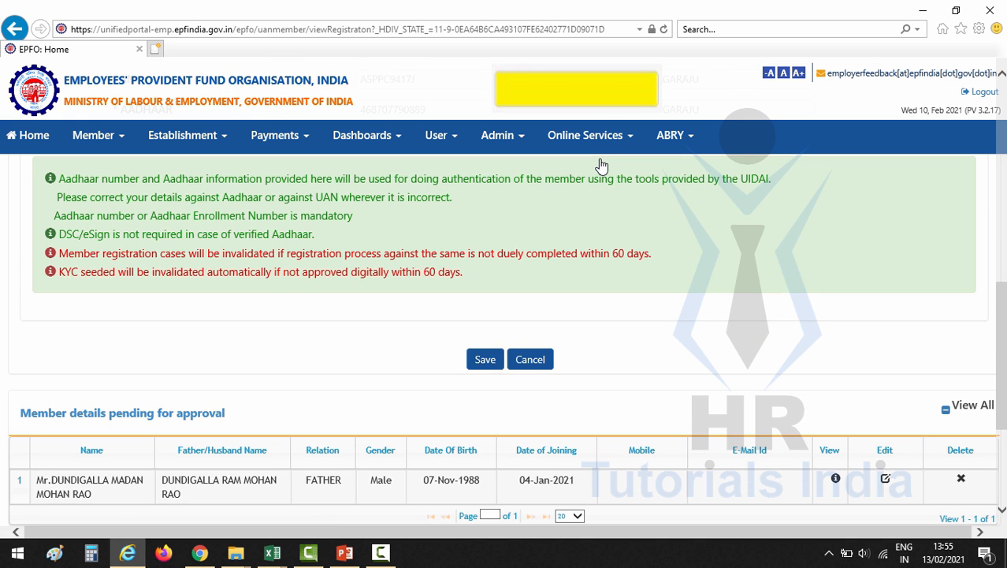
key("Return")
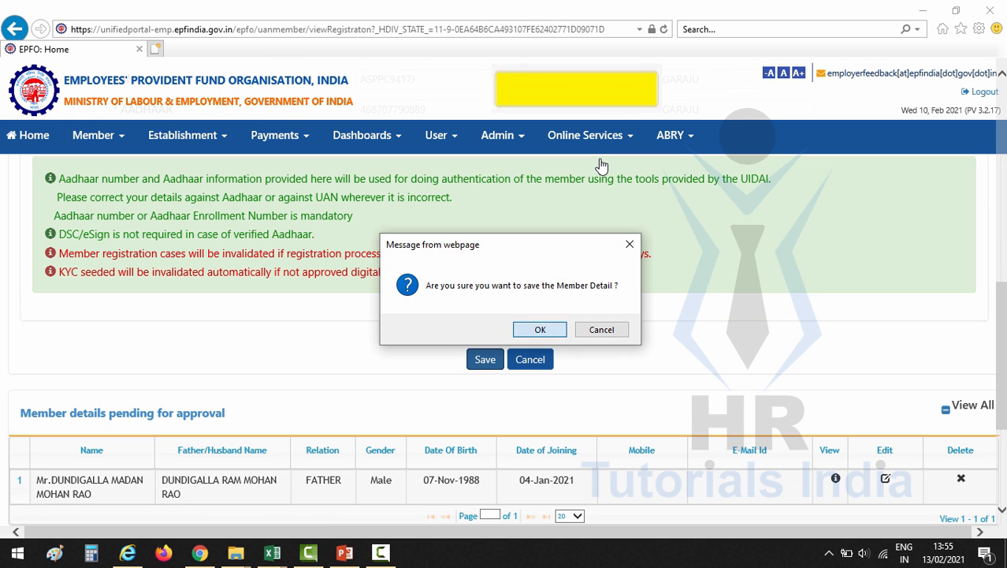
key("Return")
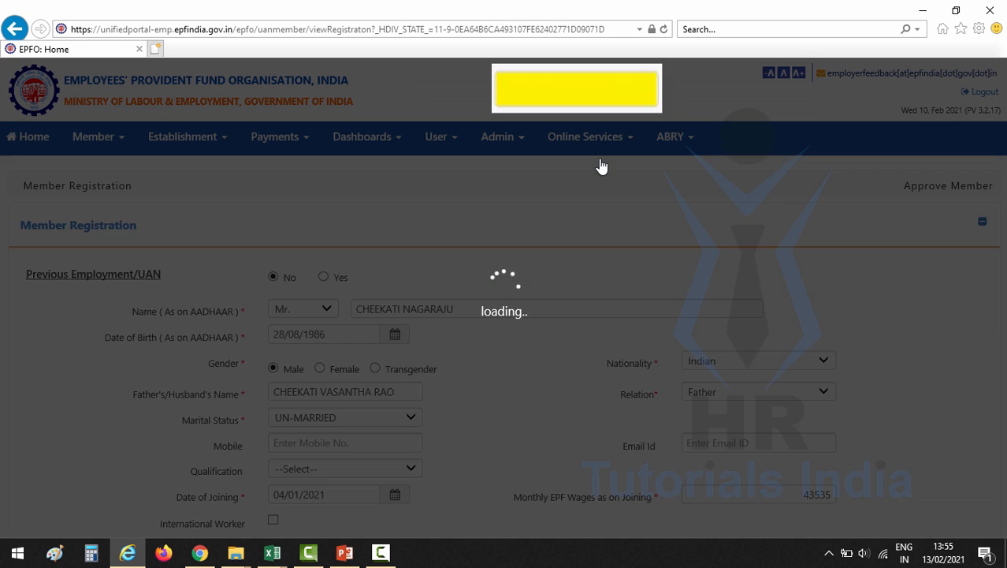
scroll(601, 166, "down", 5)
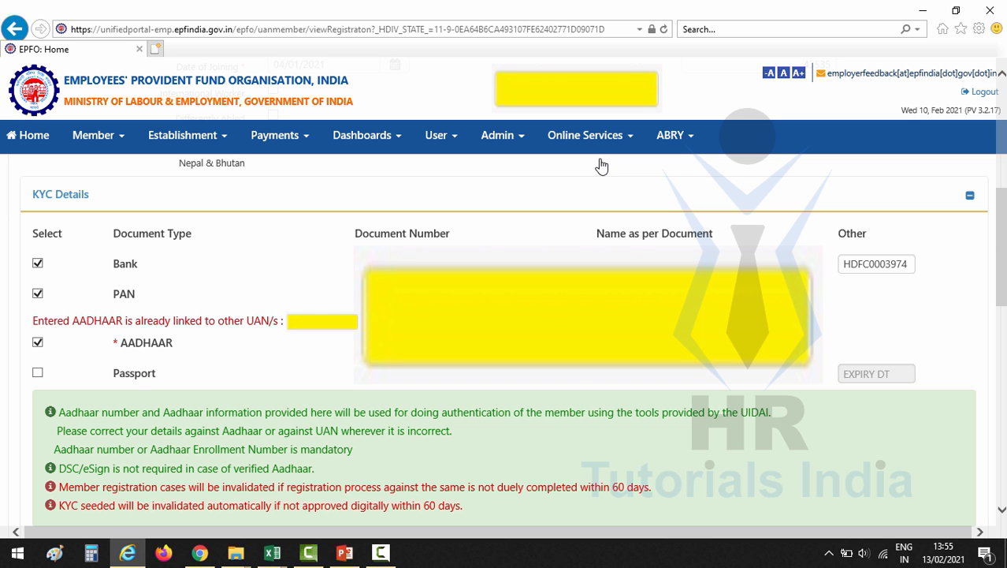
scroll(601, 166, "up", 5)
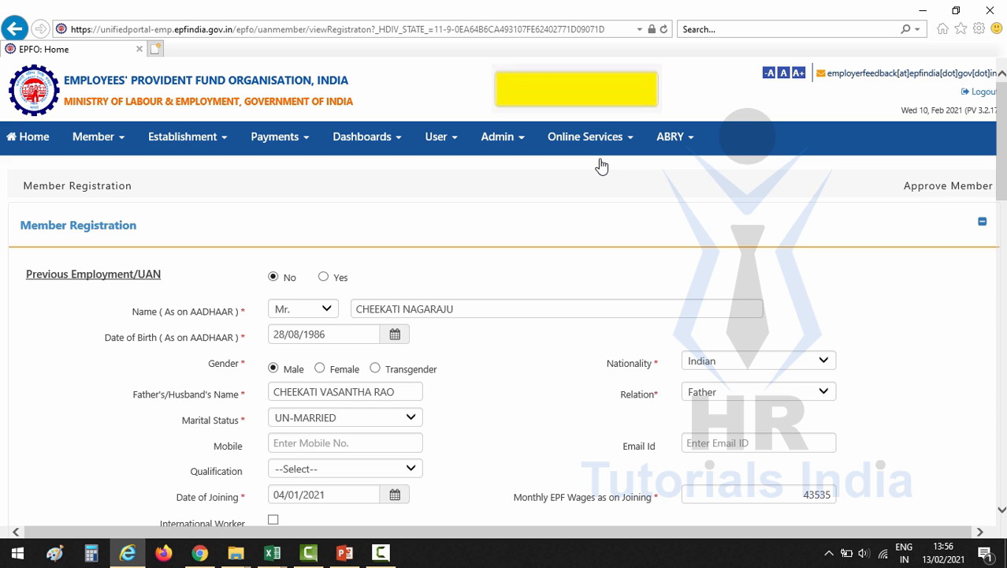
Set Previous Employment/UAN to Yes and paste in the member's UAN, AADHAAR and name
left_click(323, 277)
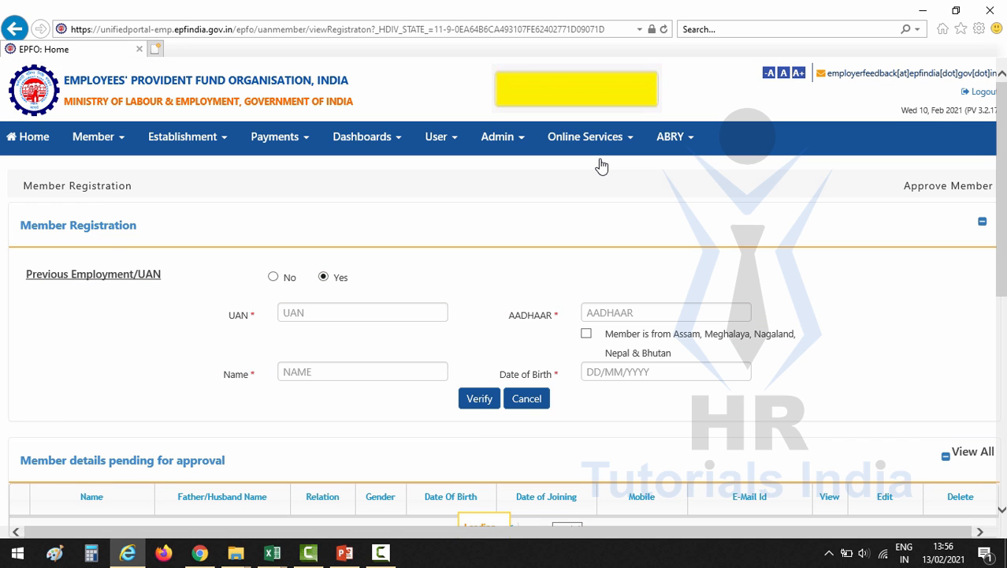
left_click(361, 313)
key("ctrl+v")
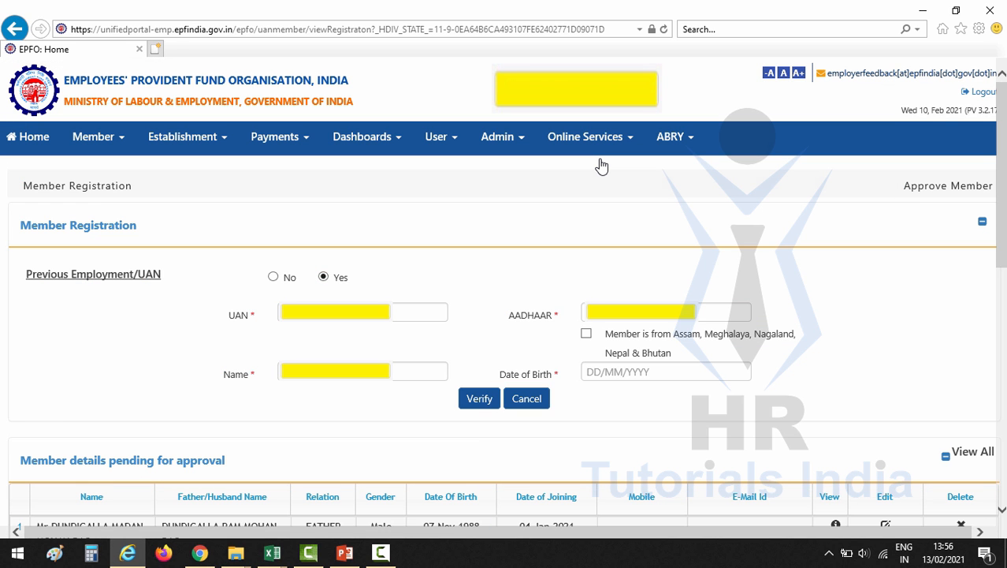
left_click(666, 312)
key("ctrl+v")
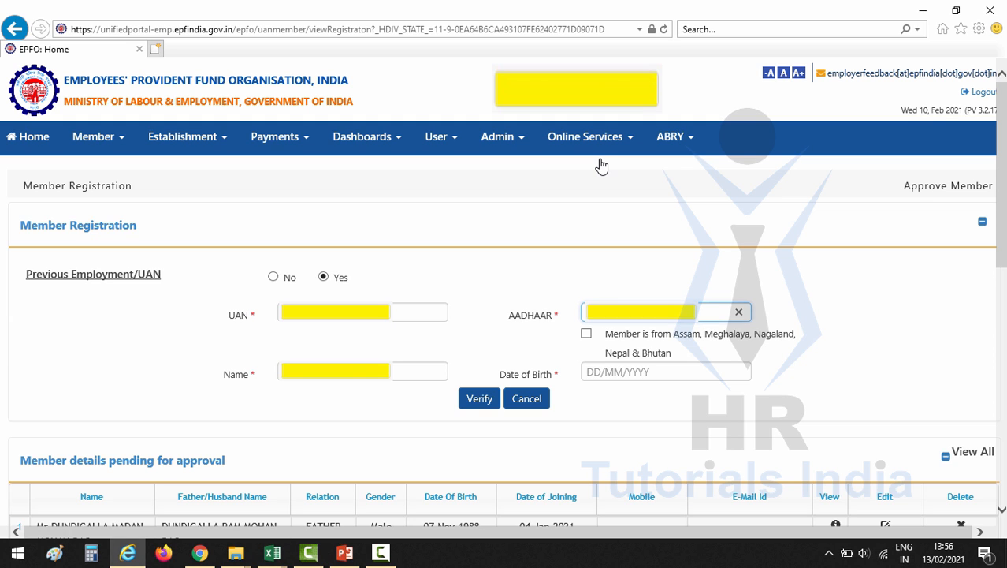
left_click(362, 372)
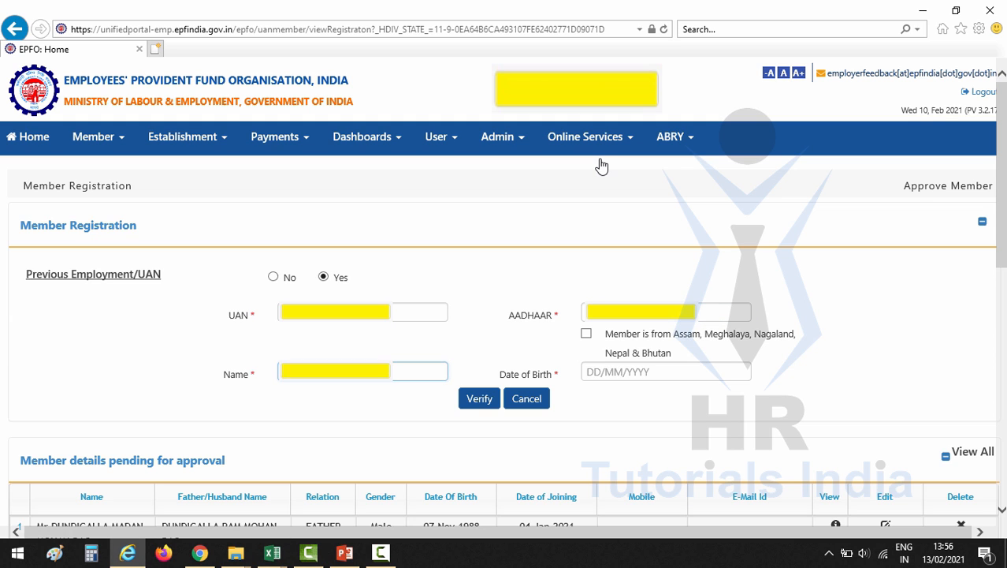
key("Tab")
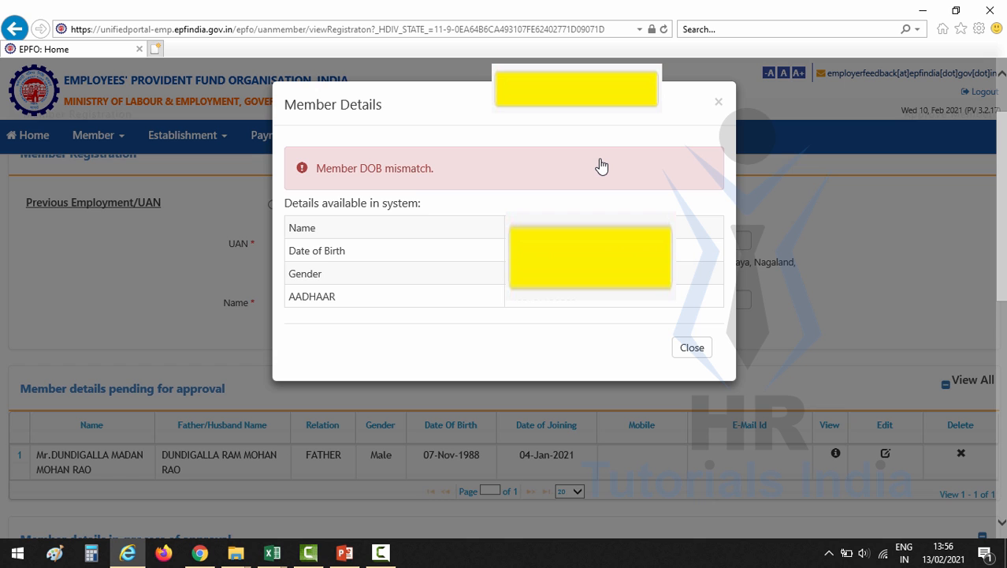
left_click(692, 348)
left_click(598, 300)
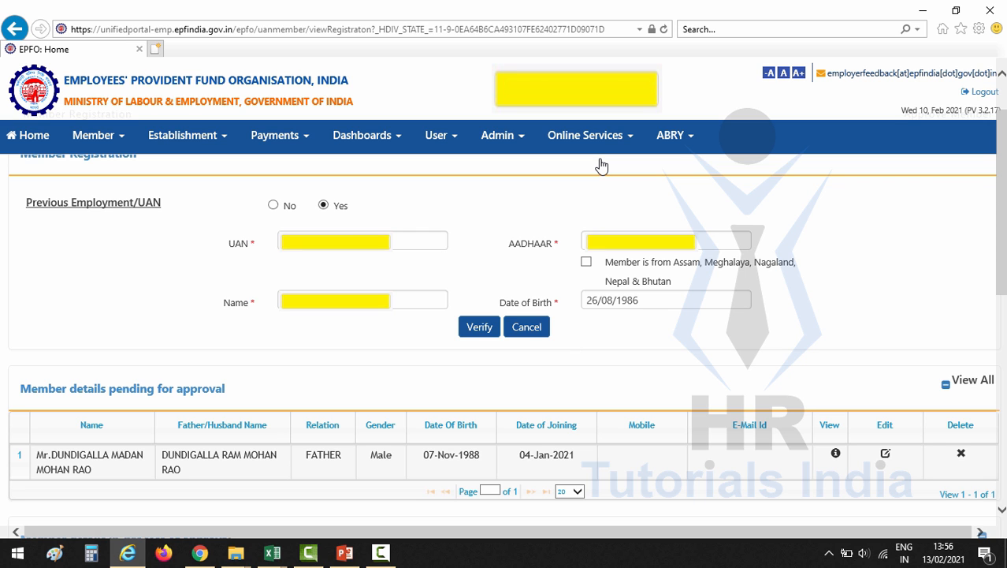
left_click(480, 326)
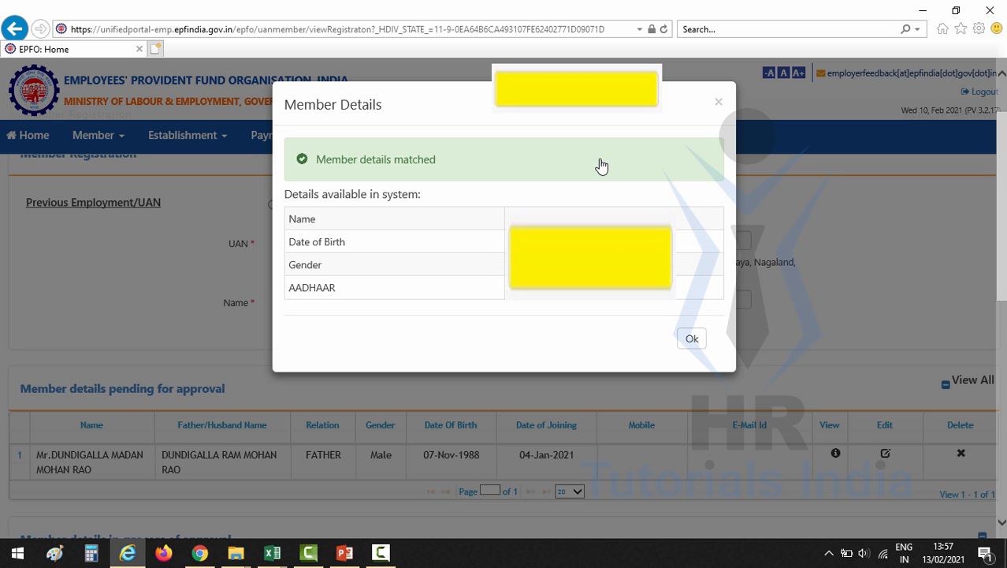
Accept the member-details match and tick Bank and PAN under KYC Details
left_click(692, 339)
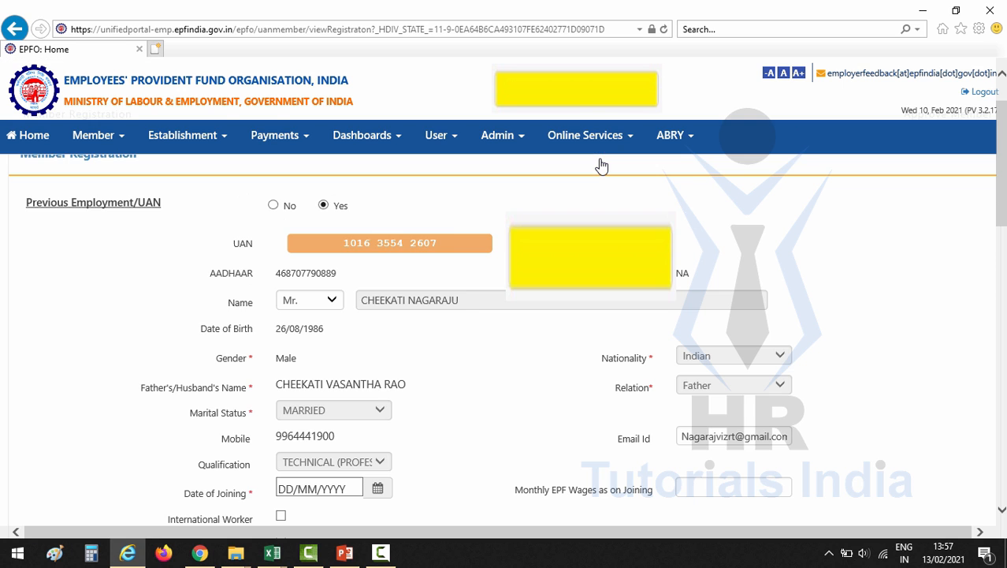
scroll(603, 166, "down", 1)
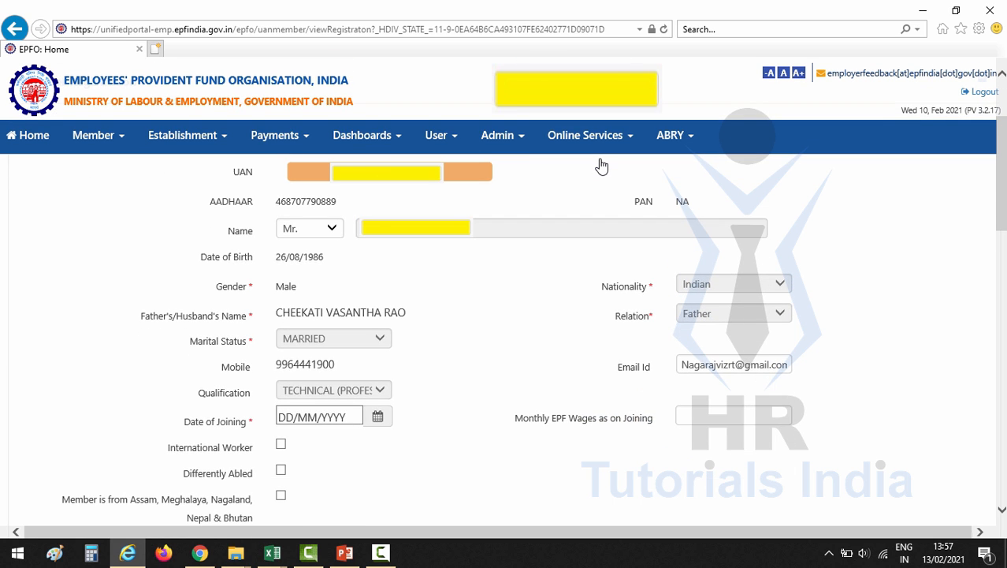
scroll(603, 166, "down", 3)
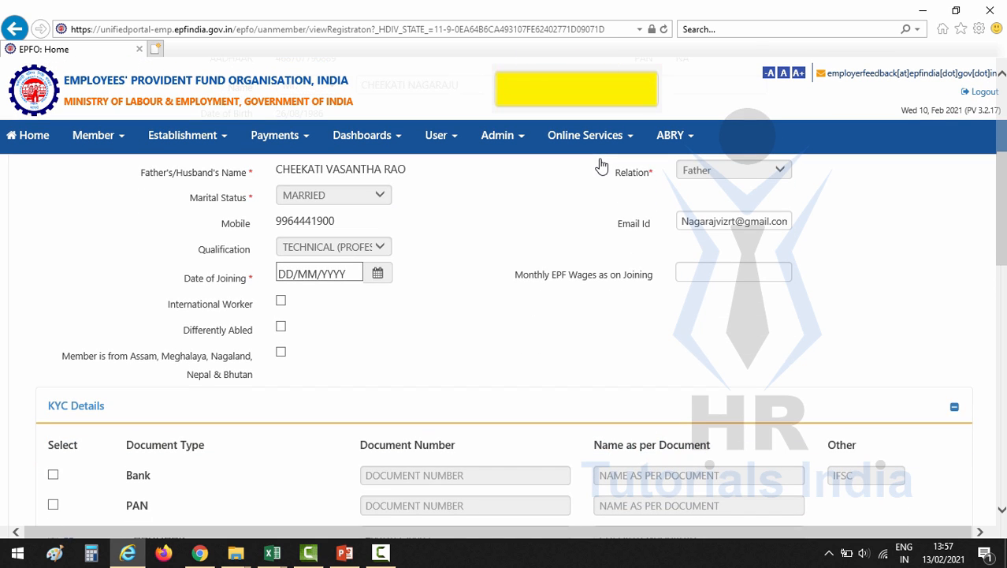
scroll(602, 166, "down", 3)
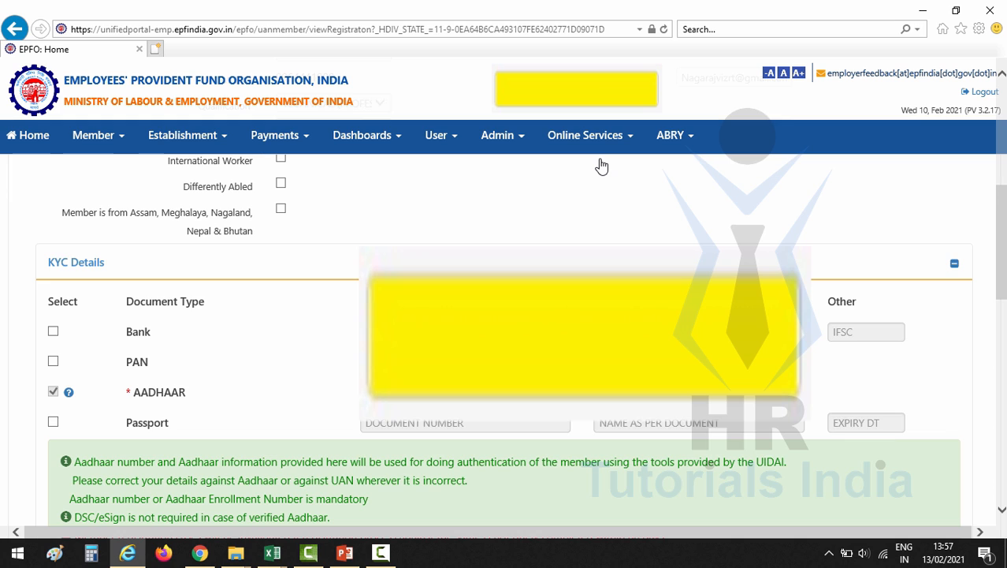
key("space")
left_click(53, 361)
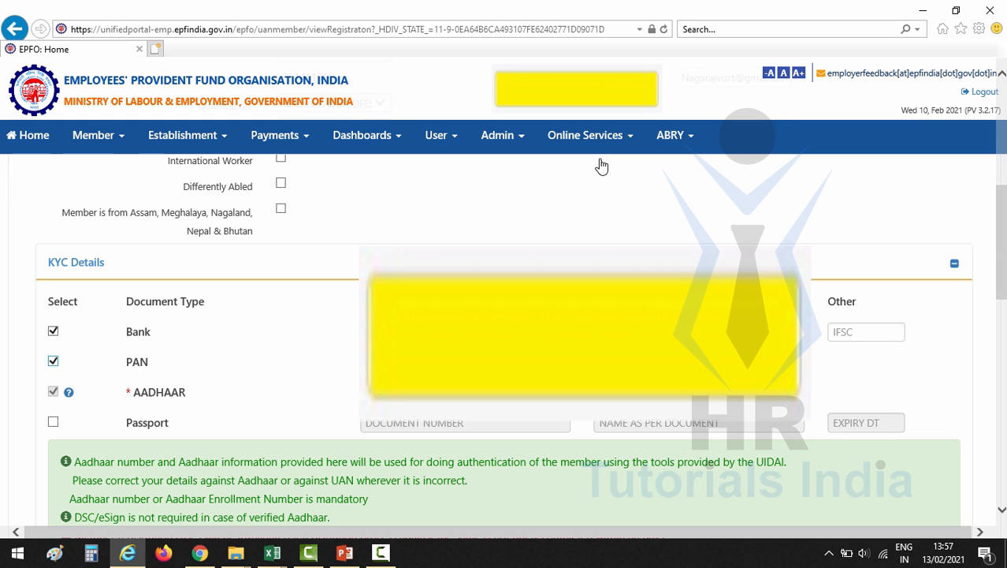
Enter IFSC code HDFC0003974 and monthly EPF wages as on joining of 43535
scroll(602, 166, "down", 2)
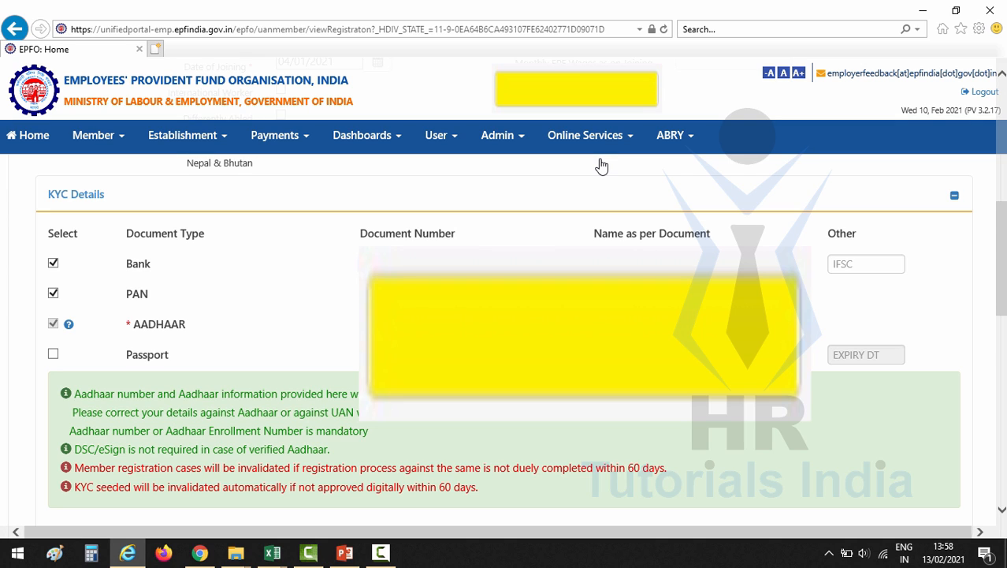
key("Tab")
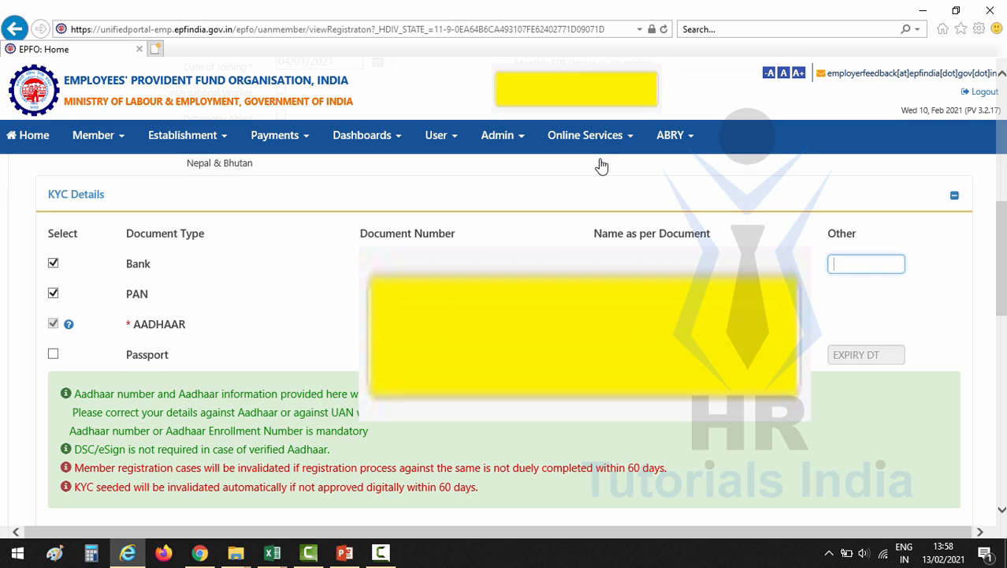
type("HDFC0003974")
scroll(602, 165, "up", 3)
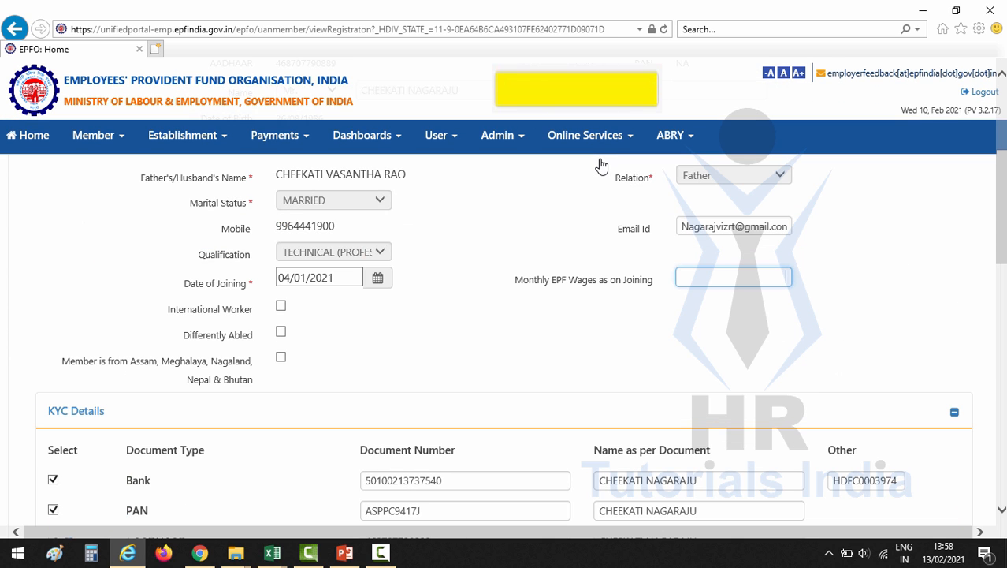
scroll(601, 165, "down", 1)
scroll(602, 165, "up", 1)
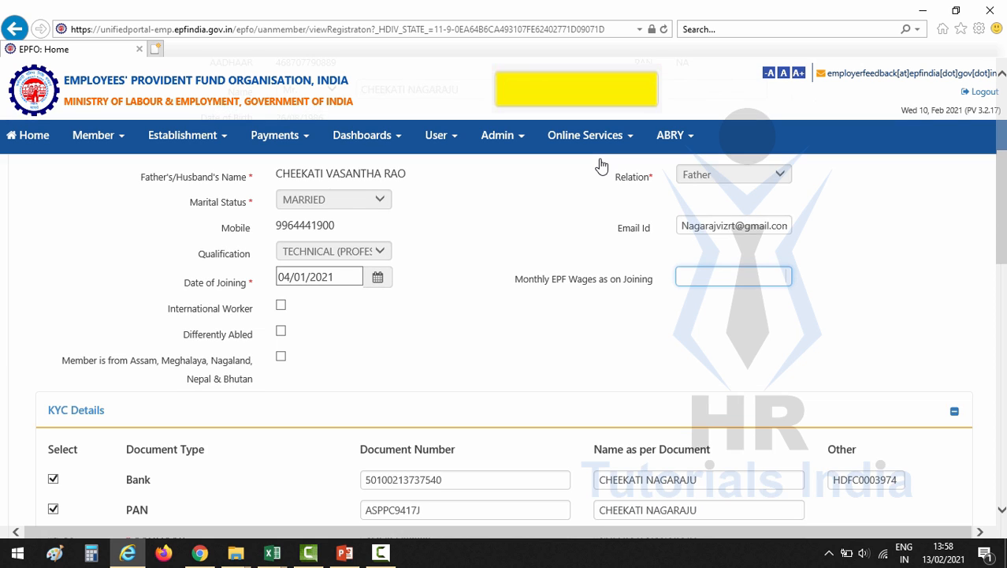
type("43535")
left_click(601, 165)
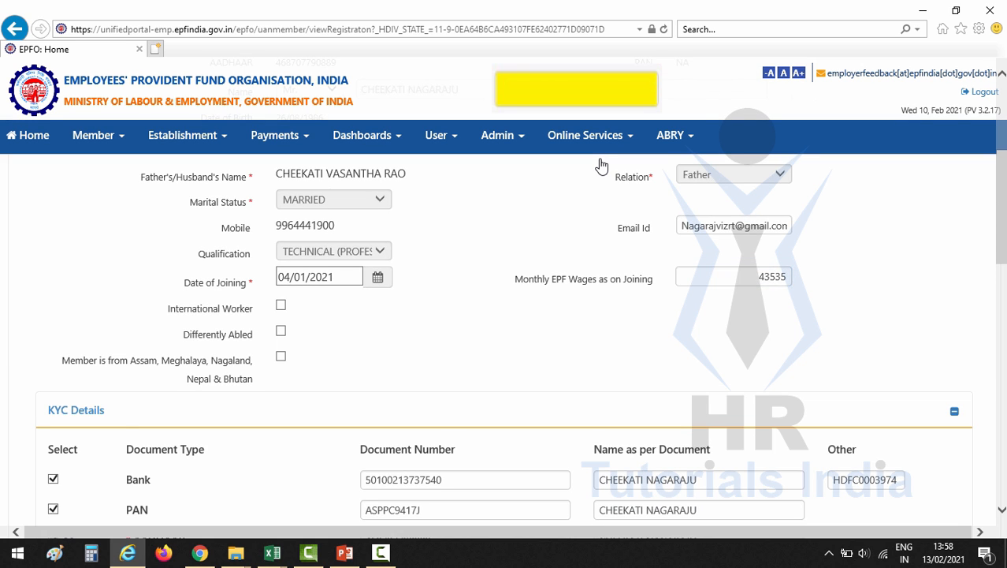
scroll(602, 165, "down", 5)
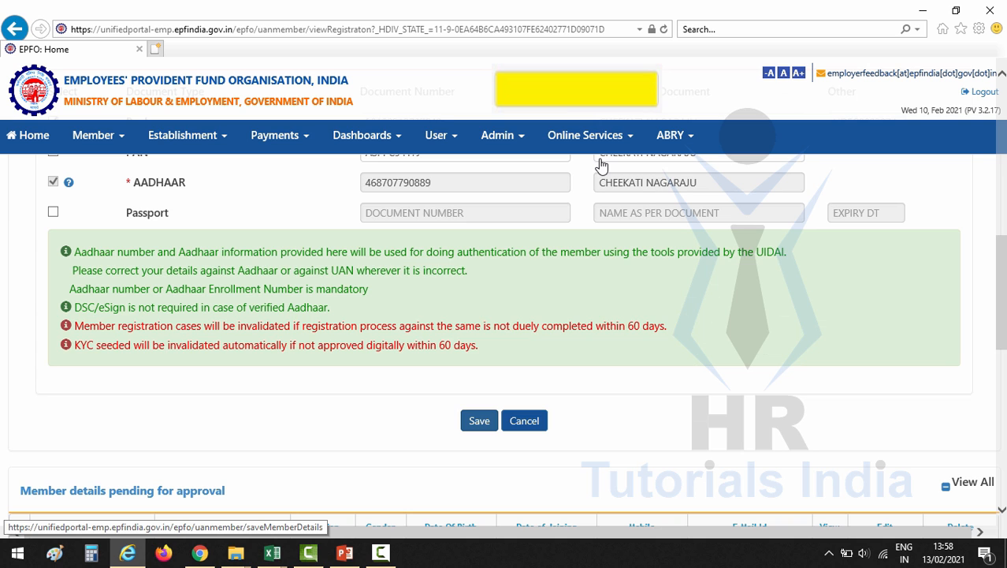
Save the member record and check that both new members appear in the pending-approval table
left_click(479, 420)
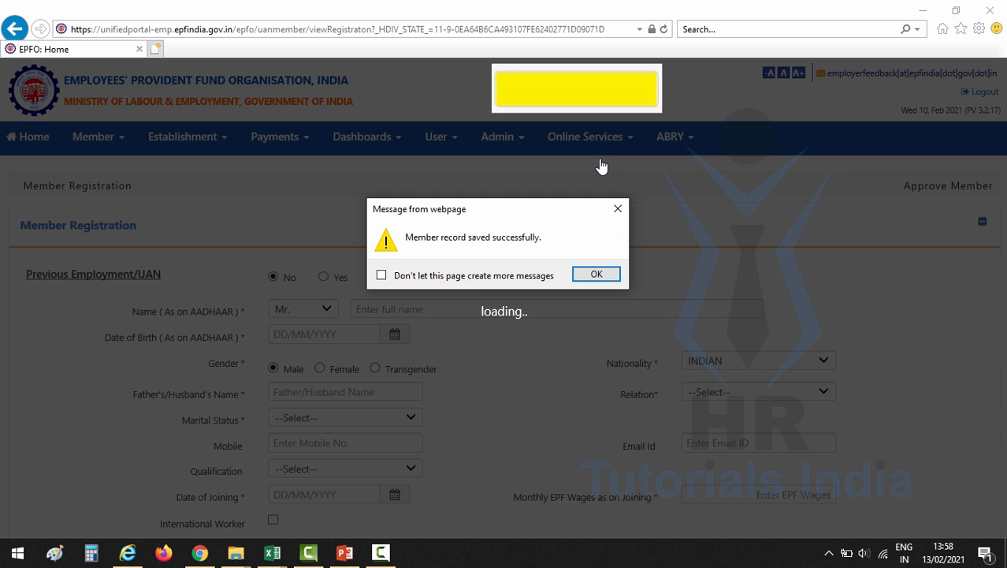
key("Return")
scroll(602, 167, "down", 4)
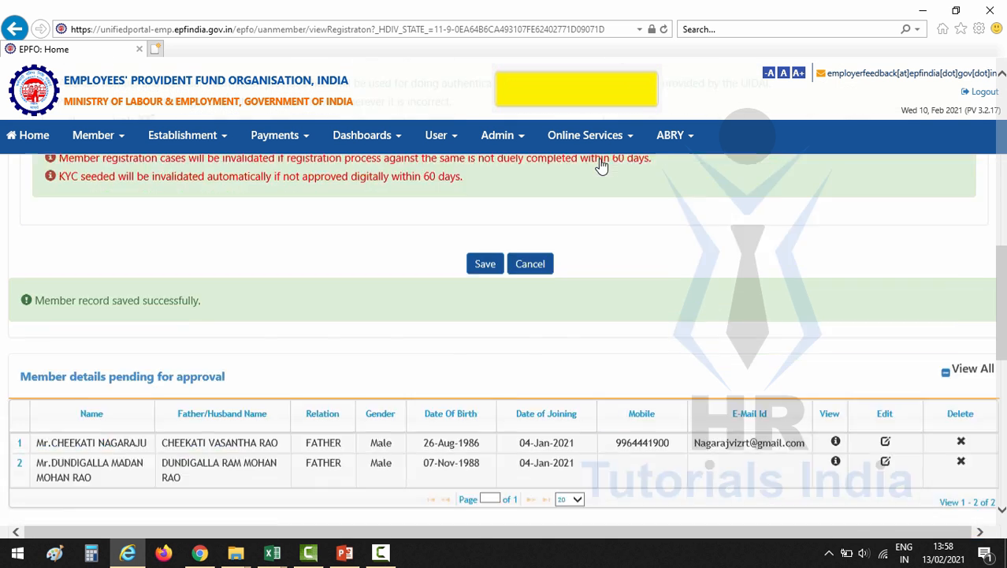
scroll(602, 166, "down", 1)
scroll(602, 166, "up", 2)
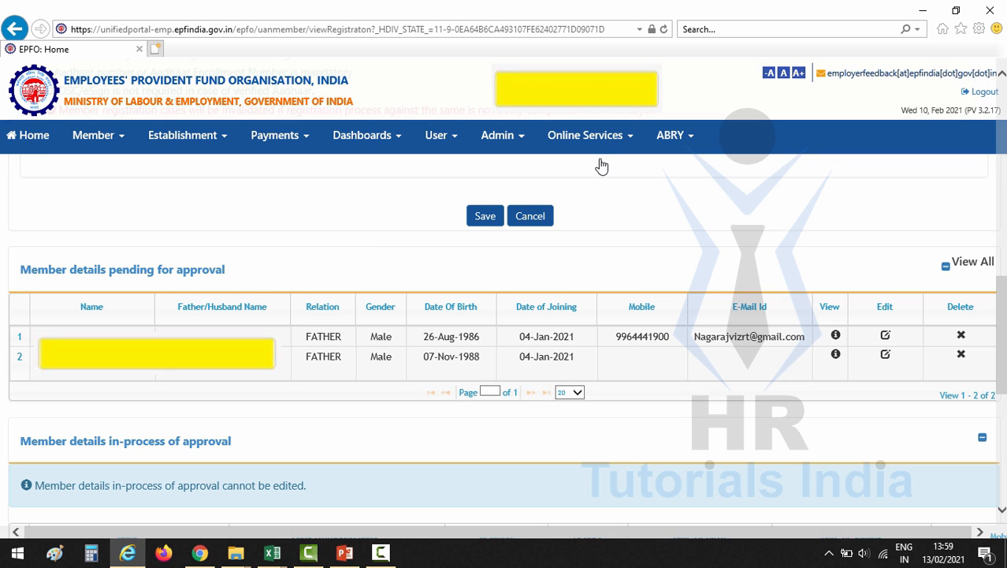
Open Member > Approvals and select the pending Individual Registration batch of 2 records
mouse_move(97, 136)
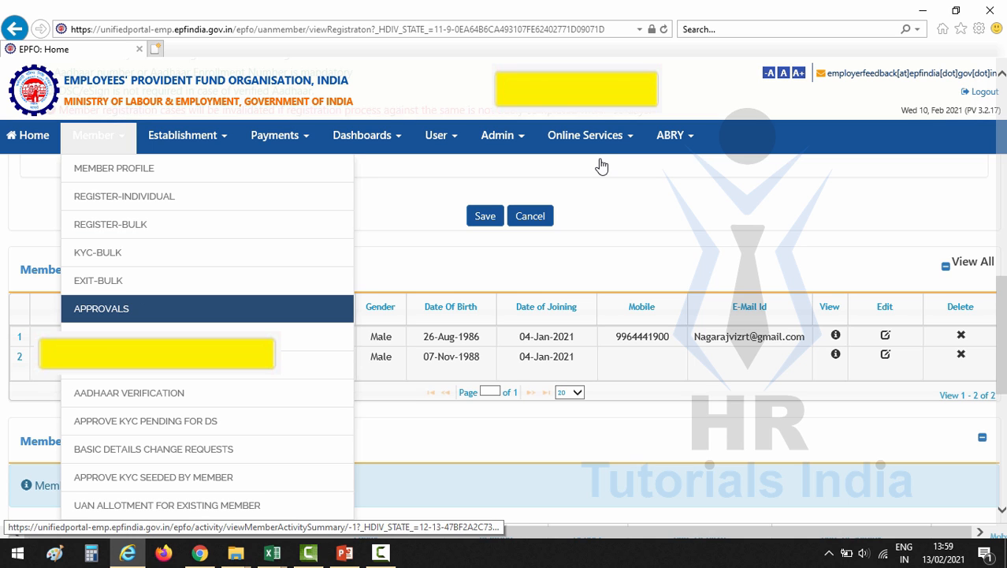
left_click(101, 309)
scroll(101, 308, "down", 2)
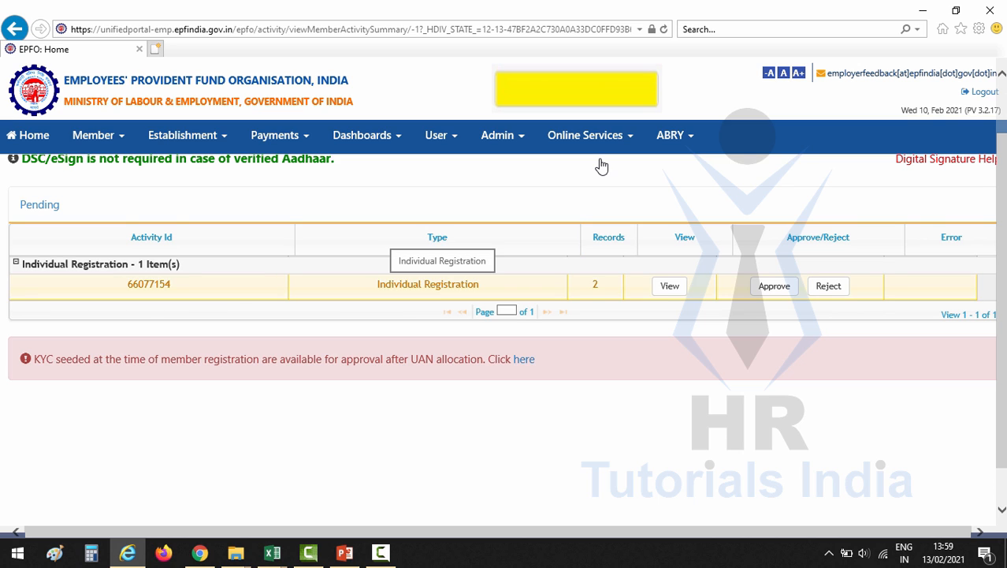
left_click_drag(384, 284, 480, 284)
left_click(481, 284)
left_click_drag(591, 284, 600, 284)
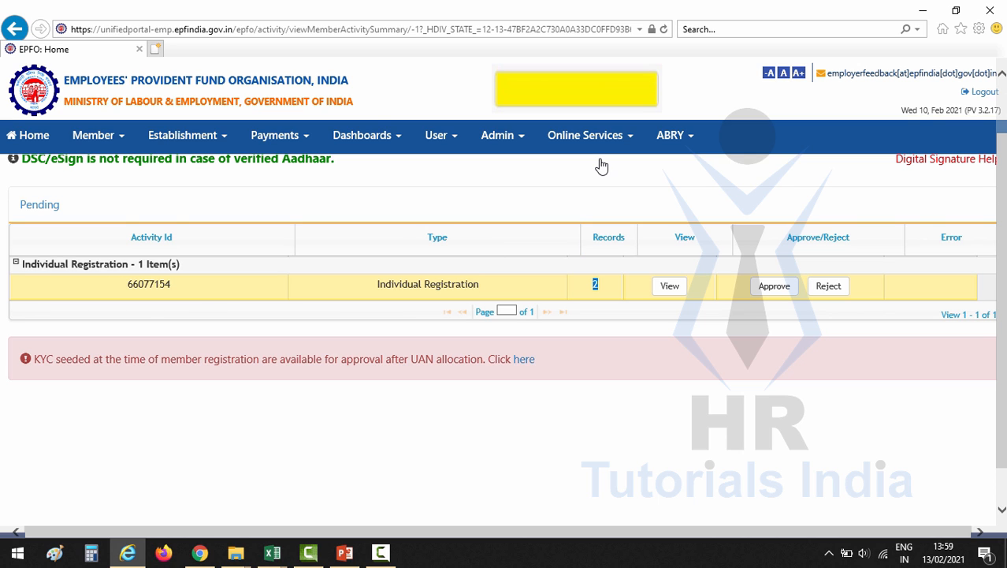
left_click(601, 285)
Preview the batch PDF, then approve the registrations and confirm
left_click(670, 285)
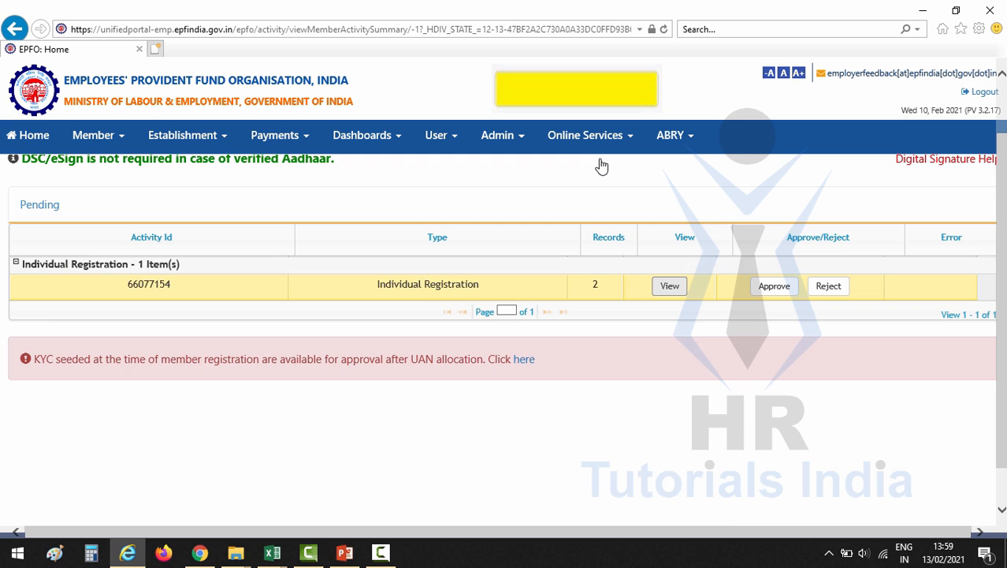
left_click(774, 286)
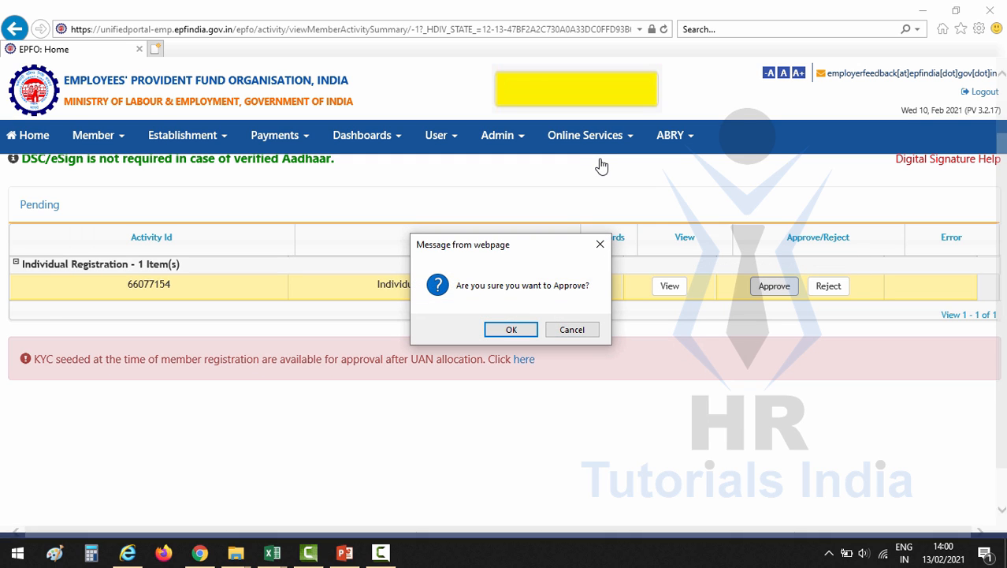
key("Return")
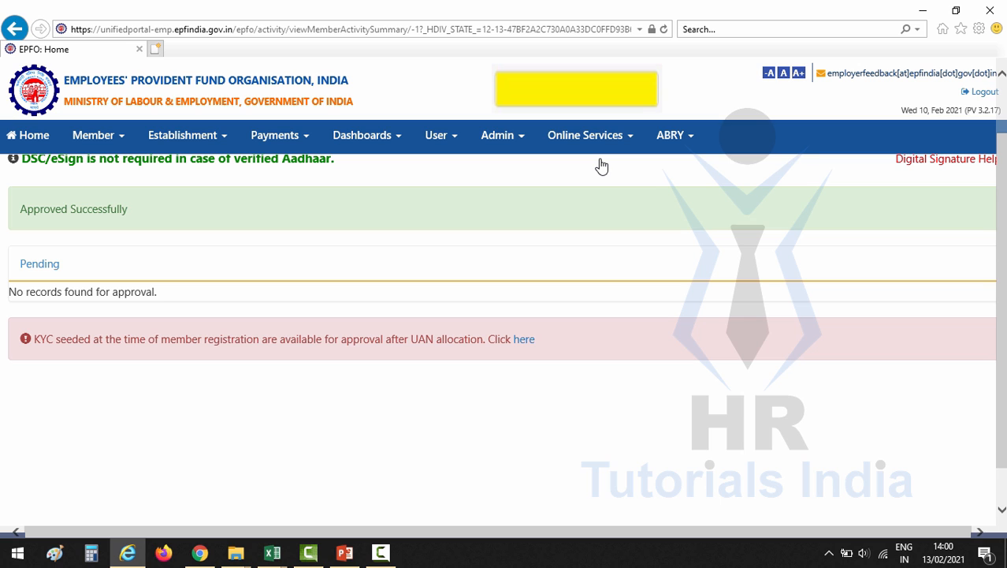
scroll(601, 166, "up", 1)
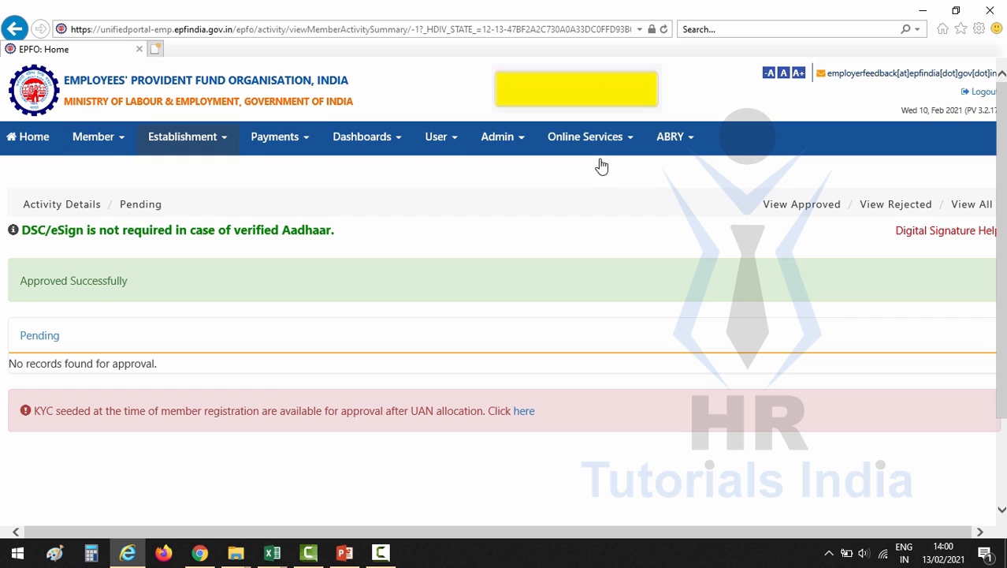
Open the Dashboards > Active Member page and search for all active members
left_click(367, 137)
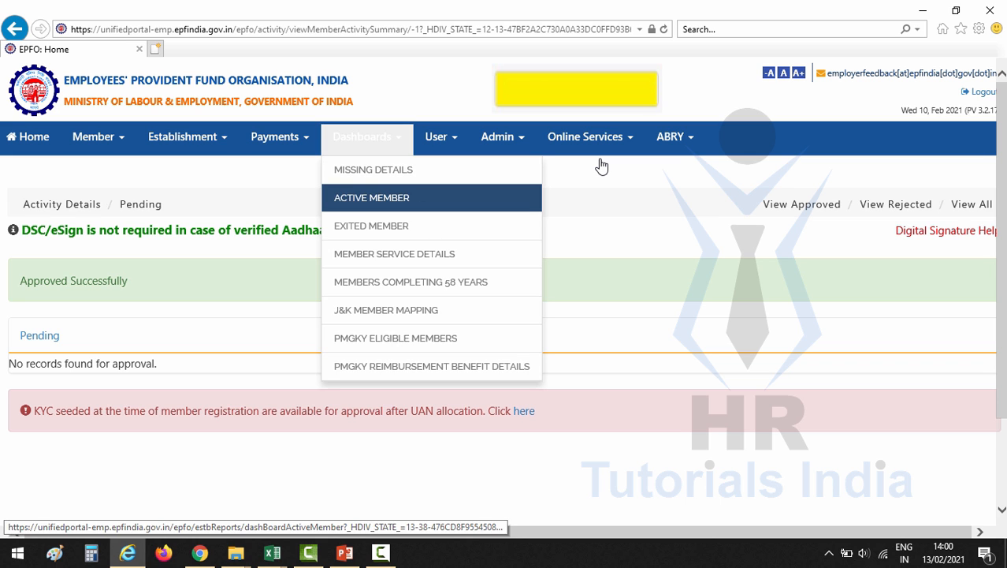
left_click(371, 197)
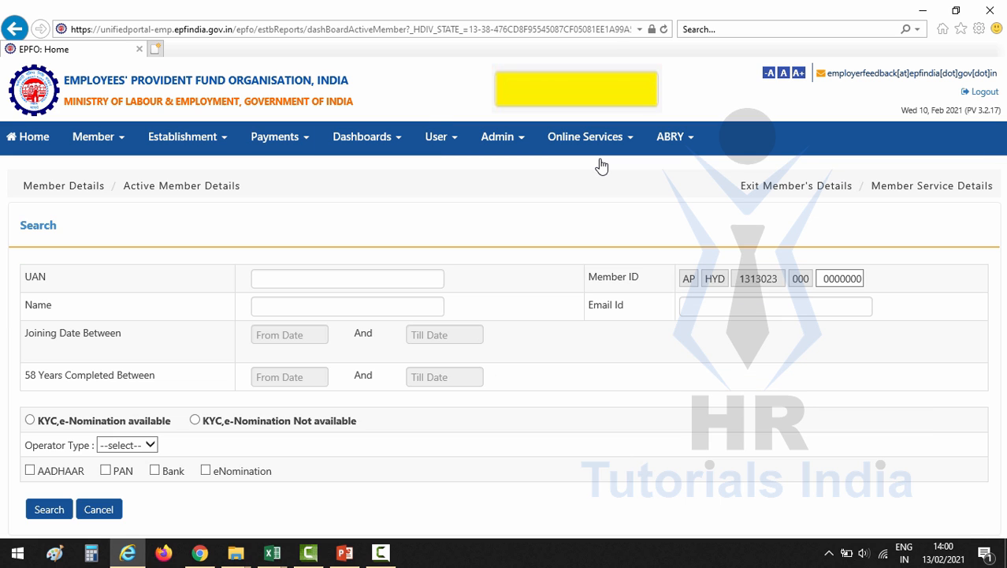
scroll(602, 165, "down", 3)
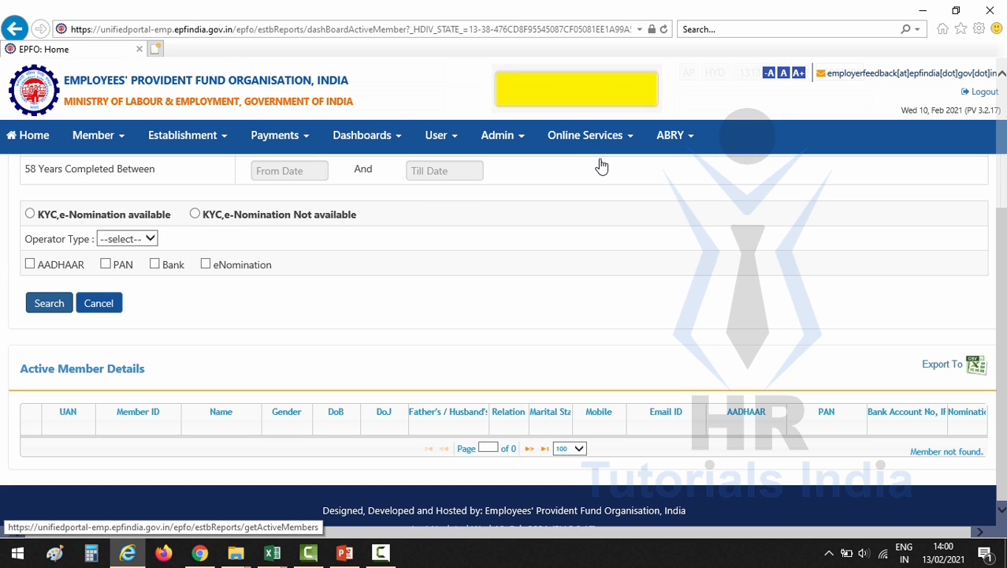
left_click(48, 303)
Review the first two rows, showing the new employees who joined on 04-JAN-2021
scroll(49, 303, "down", 2)
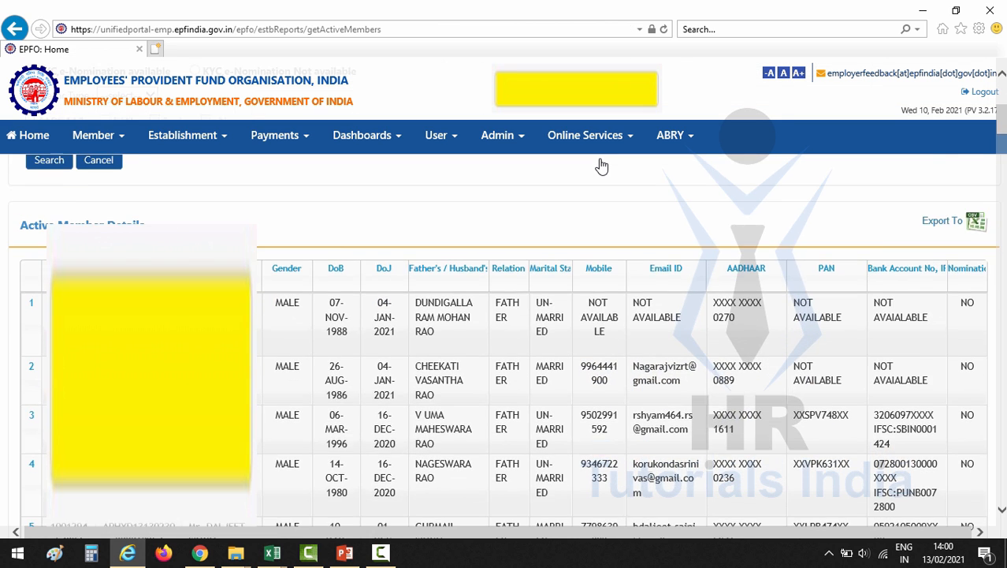
scroll(601, 166, "down", 1)
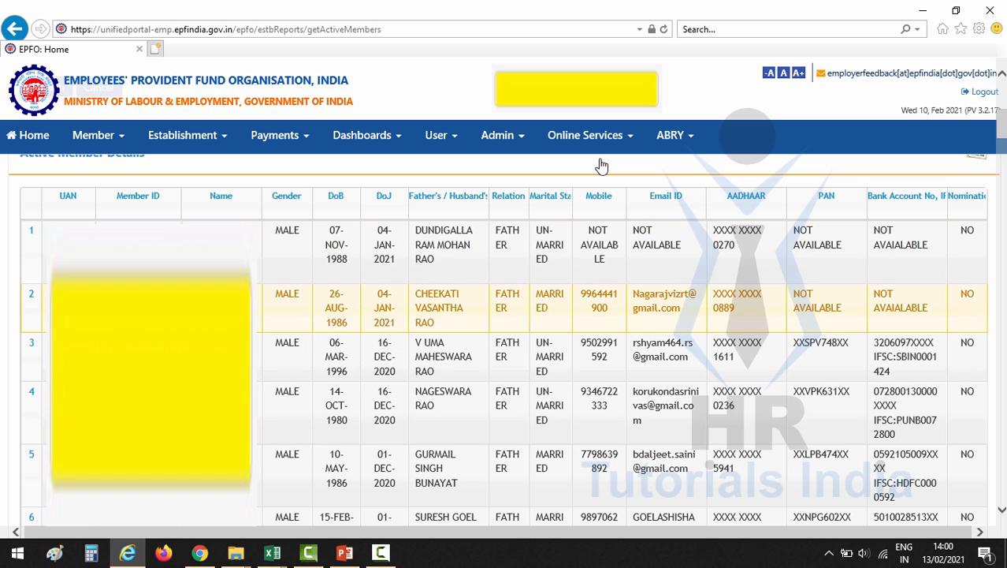
scroll(602, 166, "up", 1)
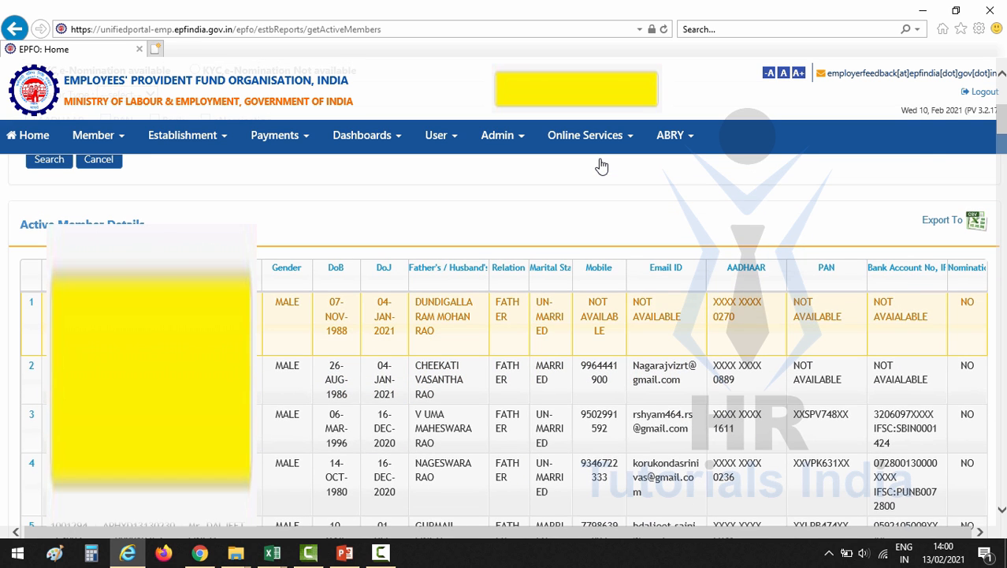
mouse_move(438, 394)
left_mouse_down()
mouse_move(378, 316)
mouse_move(274, 303)
left_mouse_up()
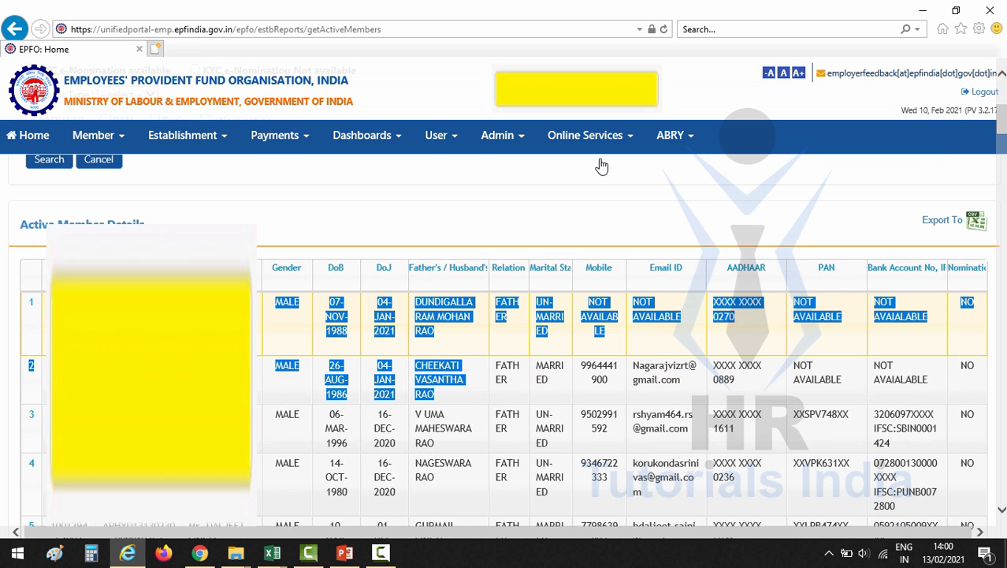
left_click(451, 380)
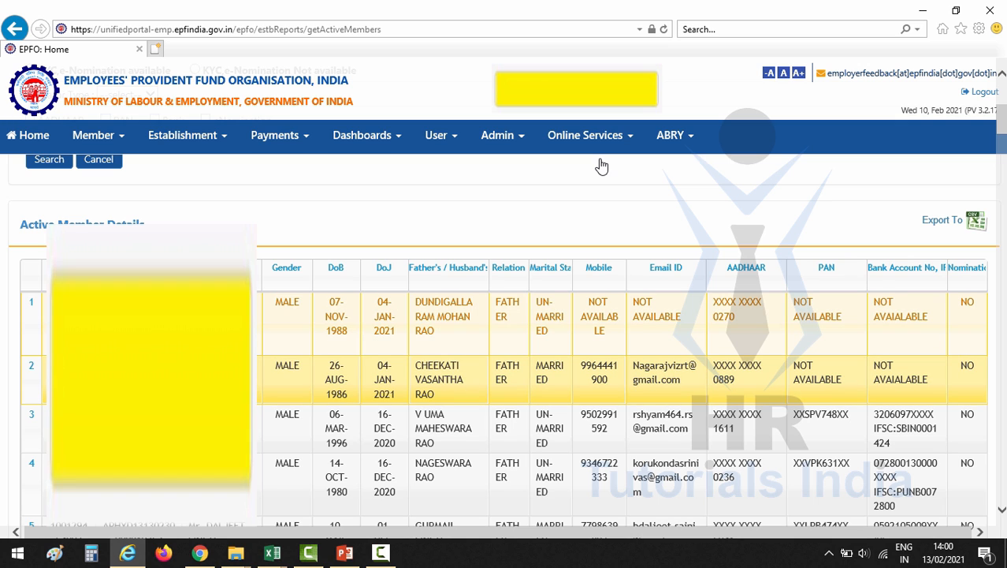
left_click(451, 335)
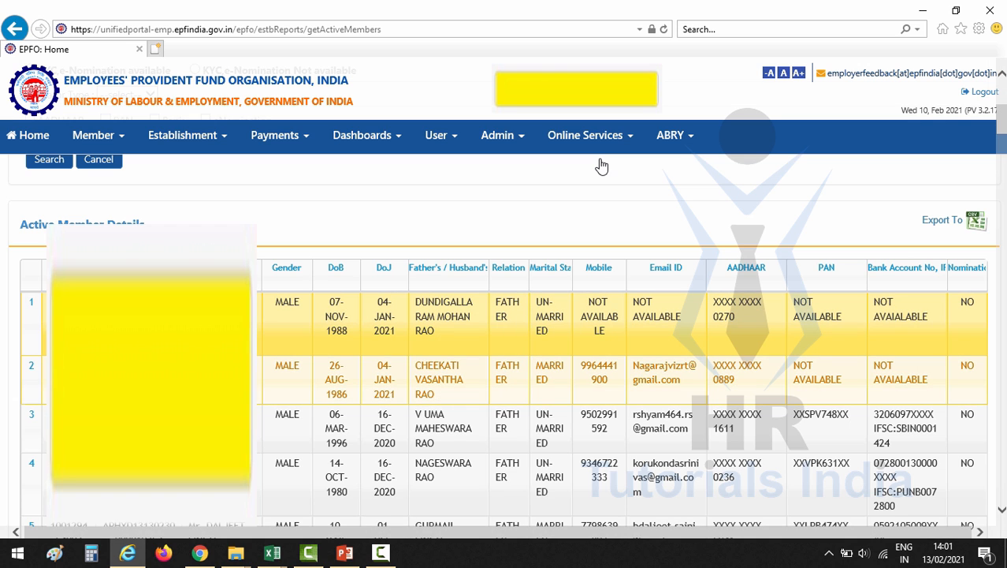
left_click(552, 379)
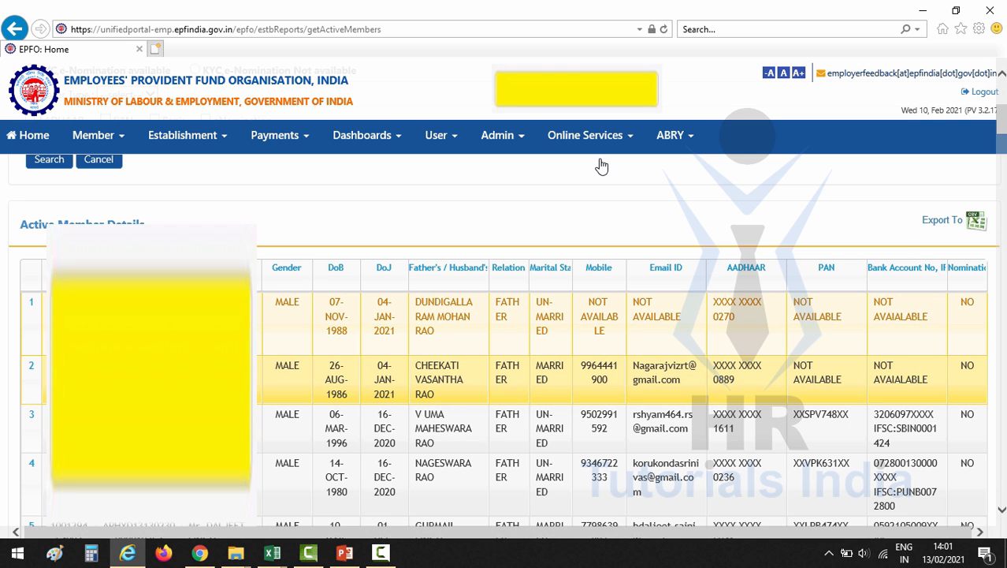
left_click(583, 331)
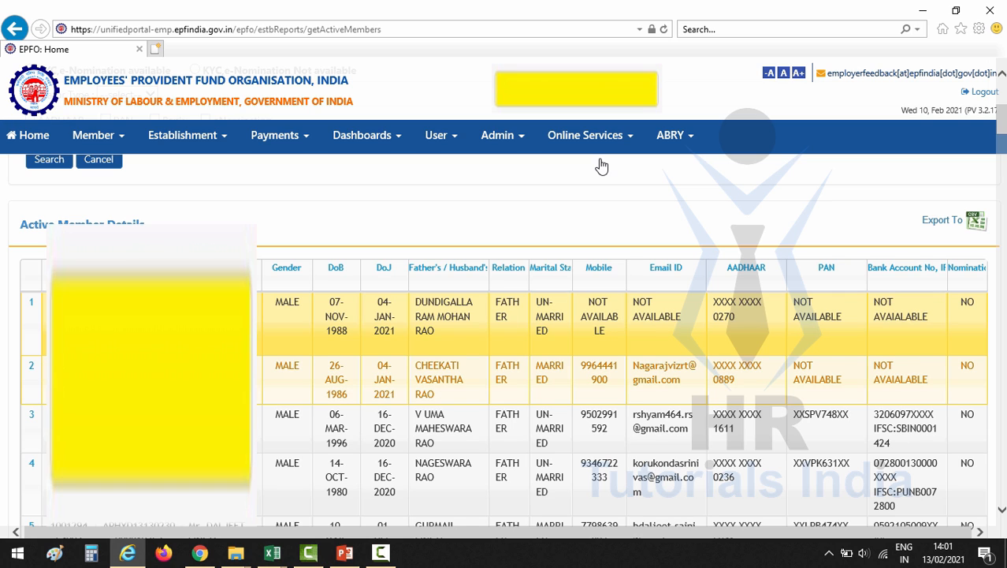
left_click(552, 379)
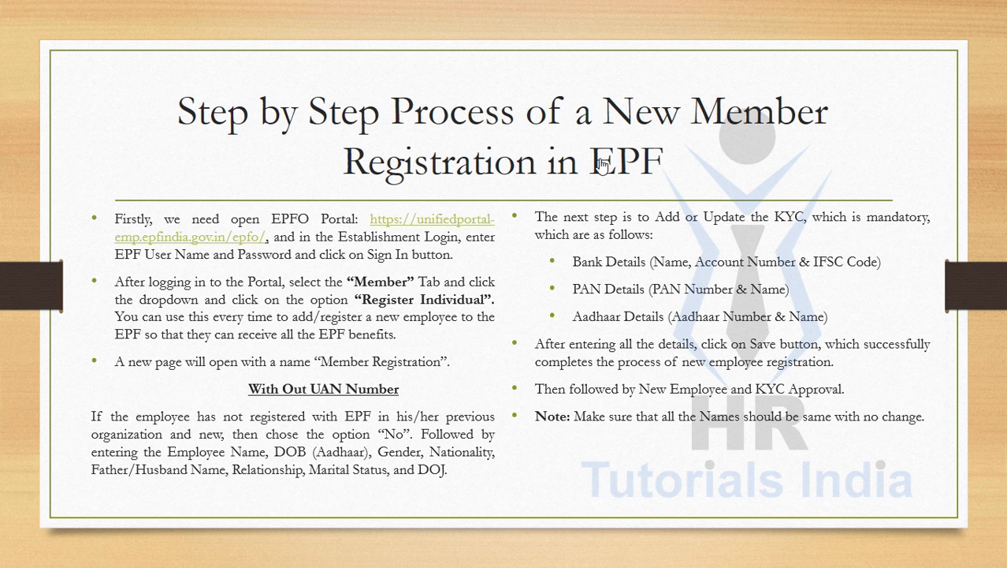
Advance the slideshow from the summary slide to the closing Thank You slide
key("Right")
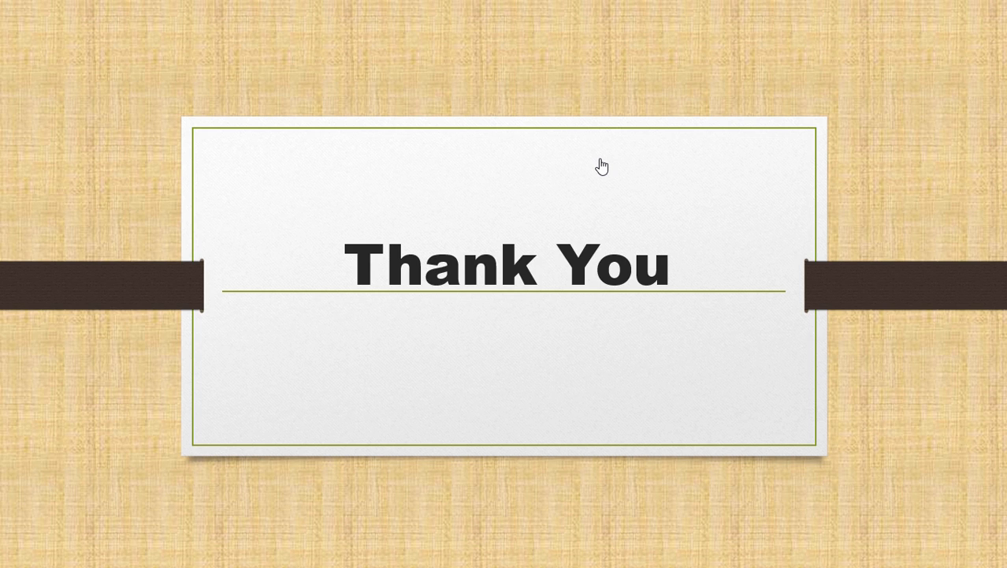